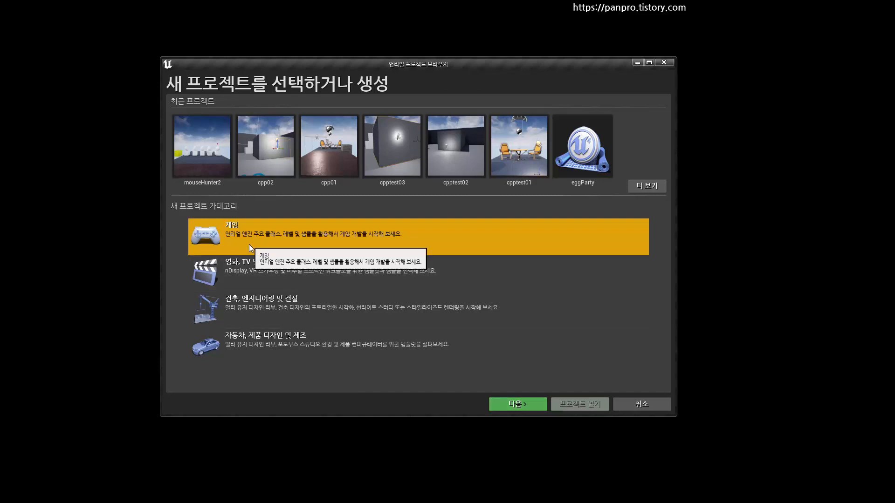
- Create a new Games project from the Blank template, with Blueprint and starter content, named MouseHunter
left_click(529, 405)
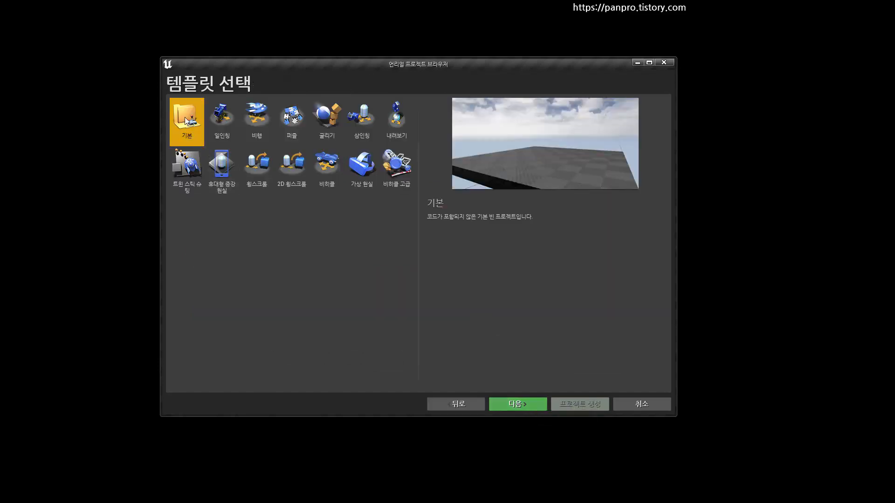
left_click(520, 407)
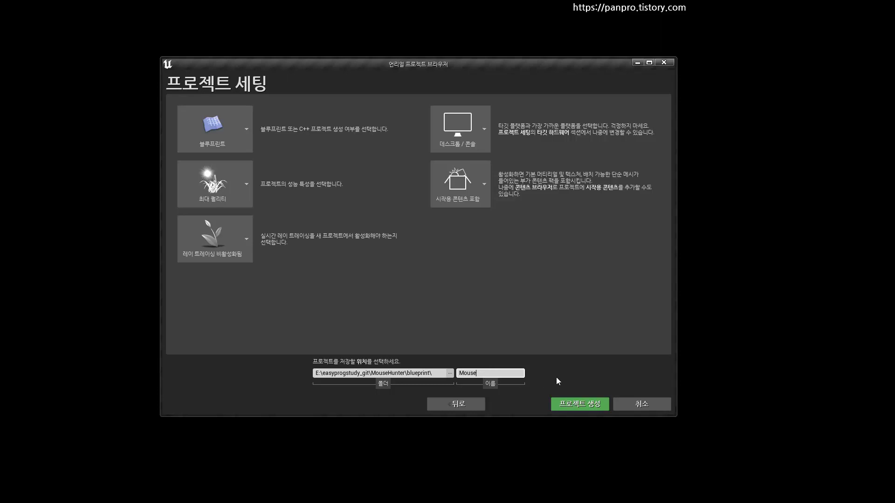
type("Hunter")
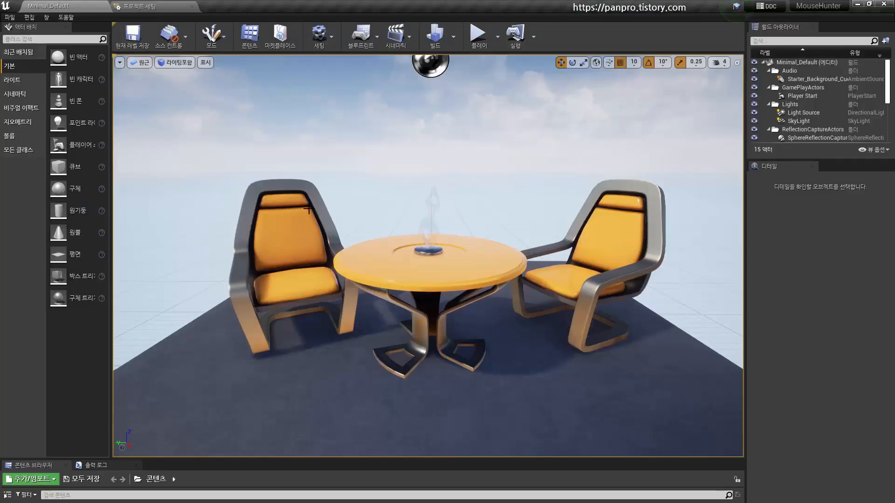
- Delete both chairs, the table and the statue from the Minimal_Default level, and build the level
scroll(307, 210, "down", 3)
left_click(317, 207)
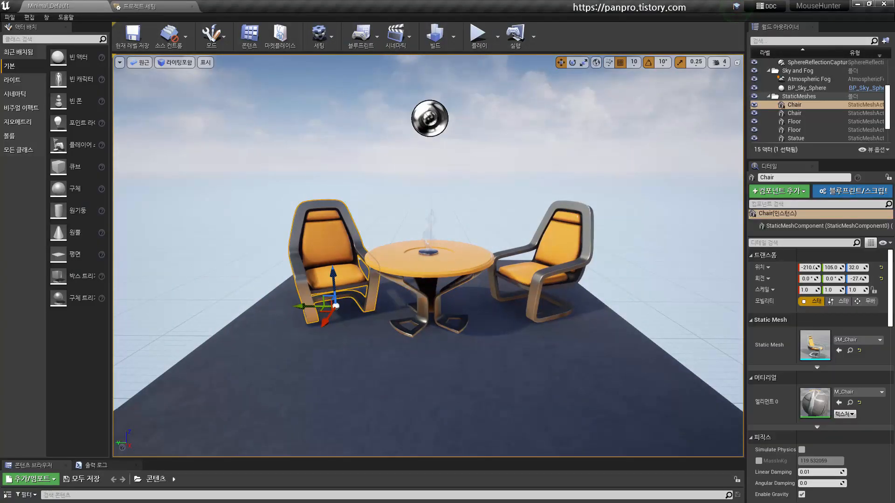
key("Delete")
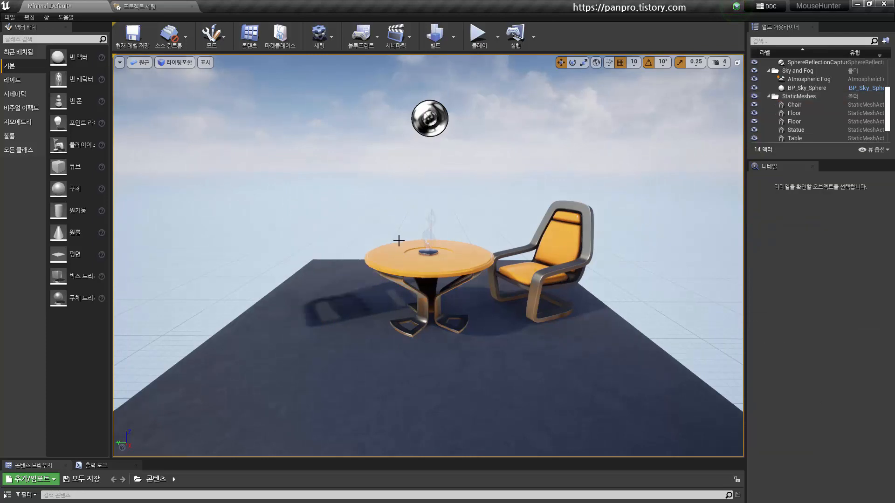
left_click(400, 257)
key("Delete")
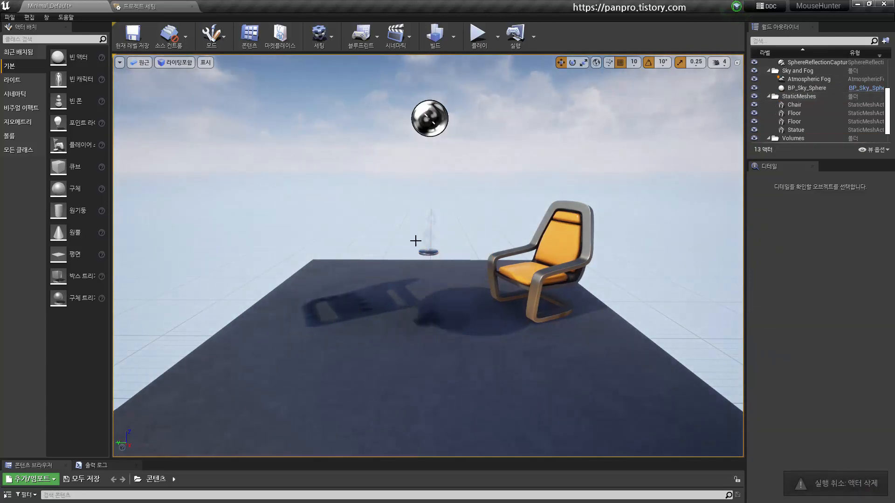
left_click(421, 237)
key("Delete")
left_click(529, 255)
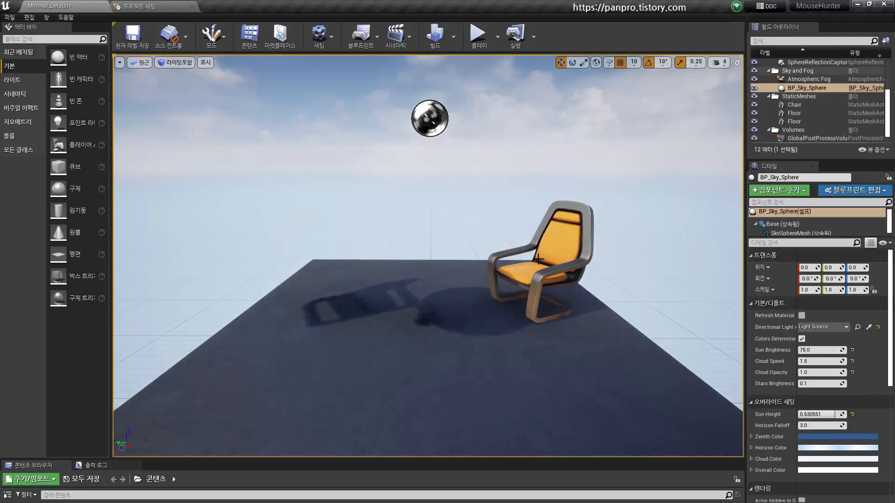
left_click(555, 228)
key("Delete")
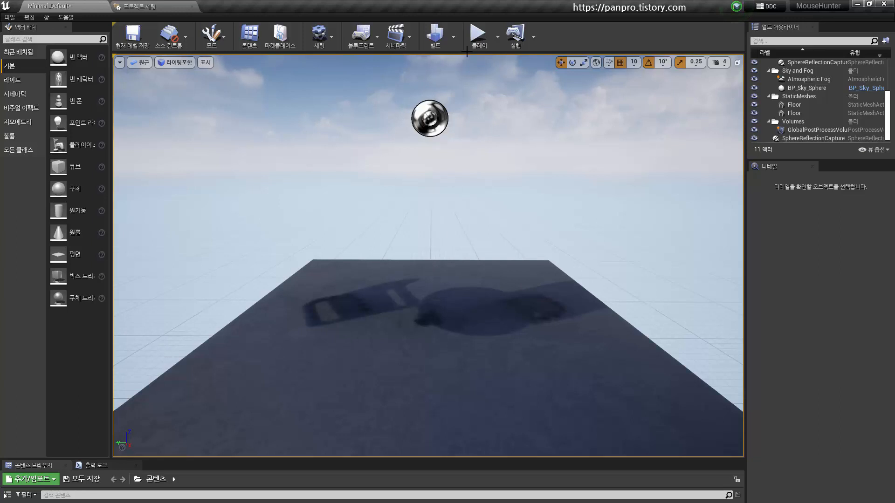
left_click(436, 35)
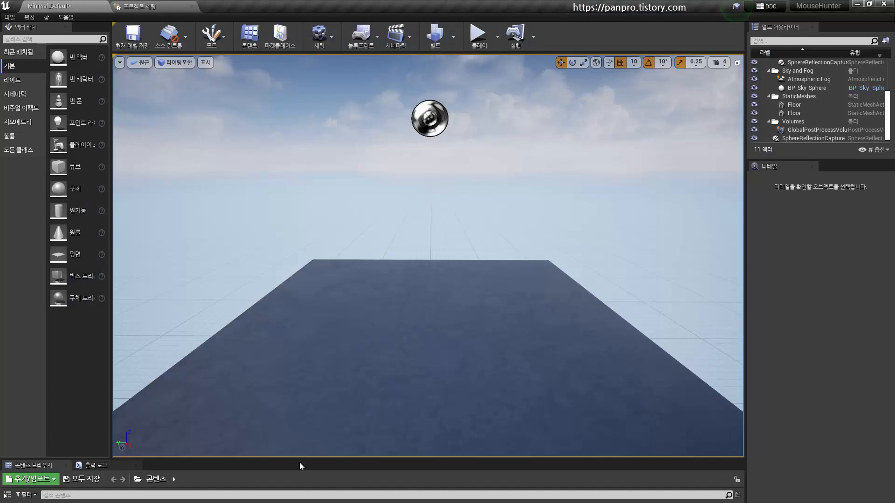
- Enlarge the Content Browser and create an Actor Blueprint class named BP_Player in the Content folder
left_click_drag(301, 458, 314, 341)
left_click(8, 378)
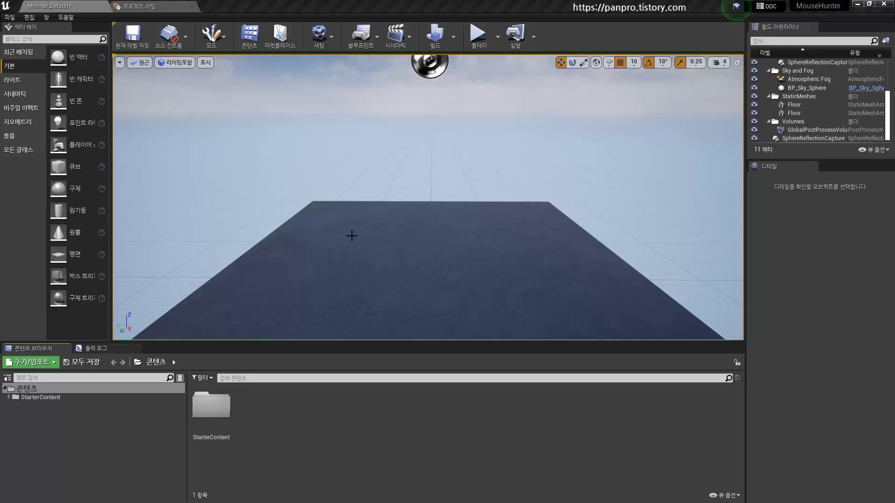
right_click(280, 421)
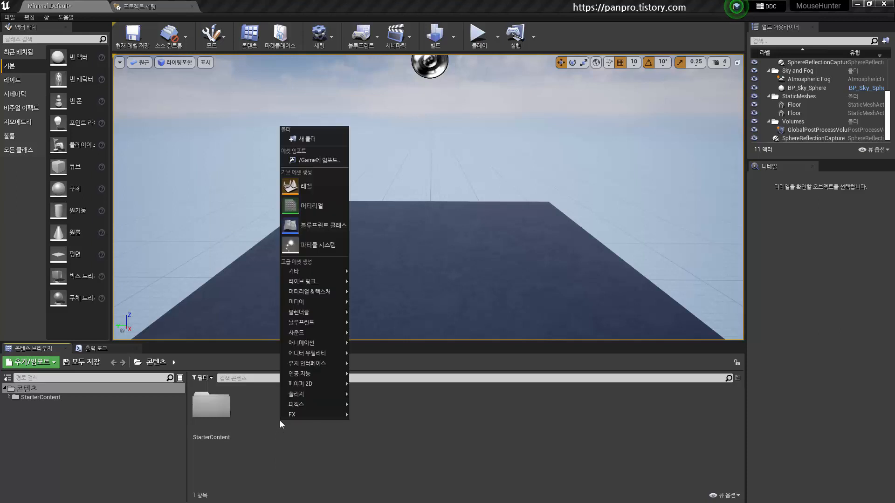
left_click(324, 230)
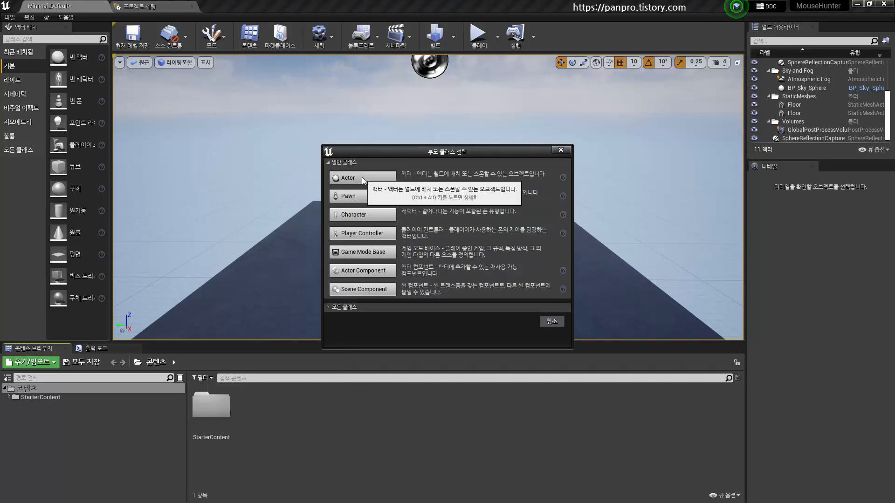
left_click(362, 177)
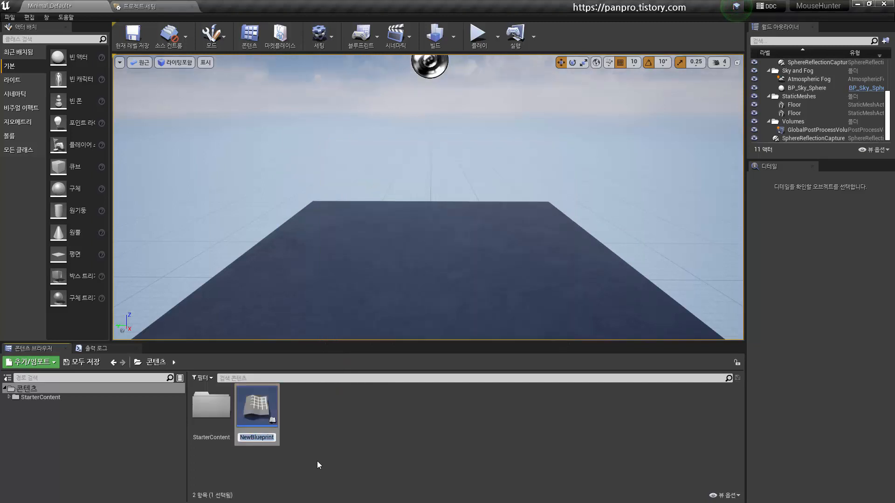
type("BP_Play")
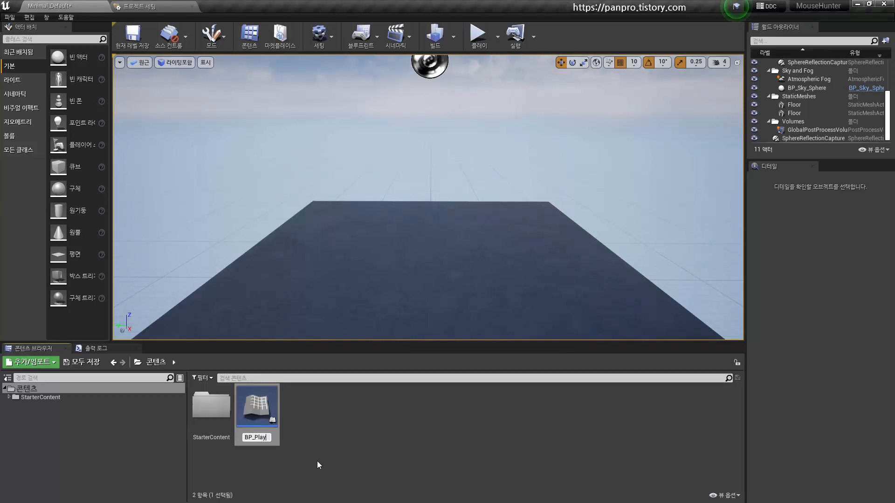
type("er")
key("Return")
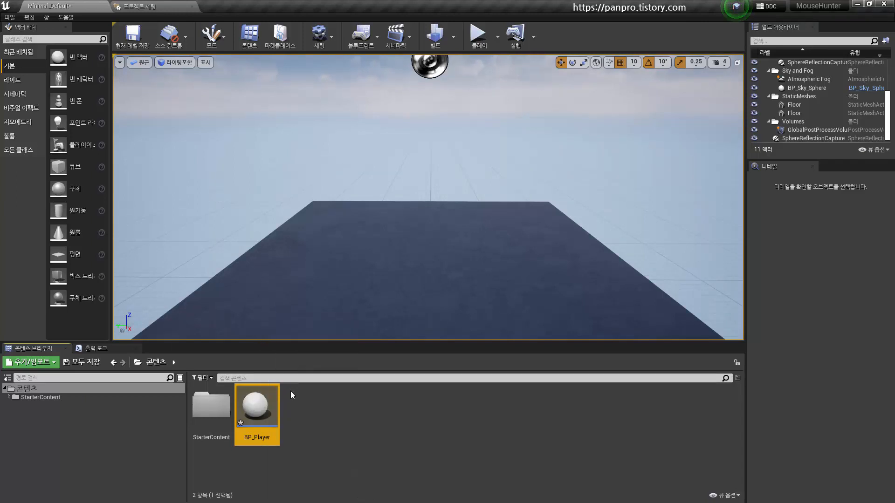
- Open the BP_Player blueprint and add a Cube component under its default scene root
double_click(256, 412)
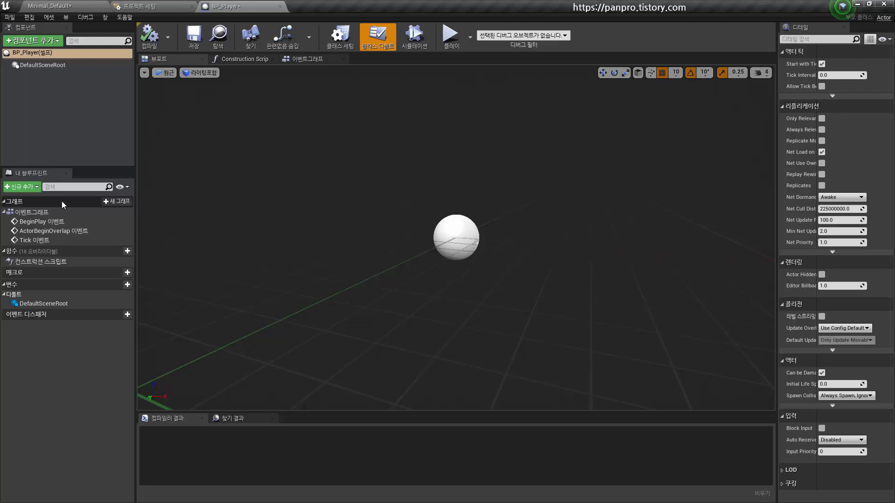
left_click(30, 41)
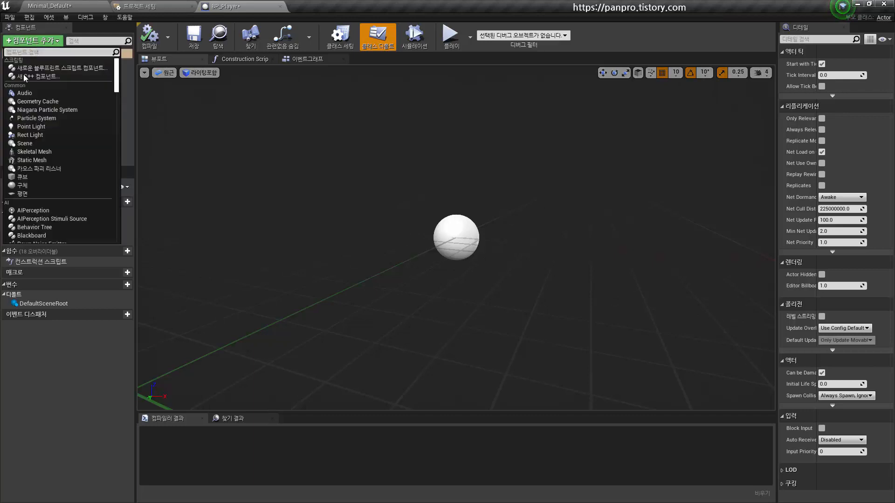
left_click(28, 177)
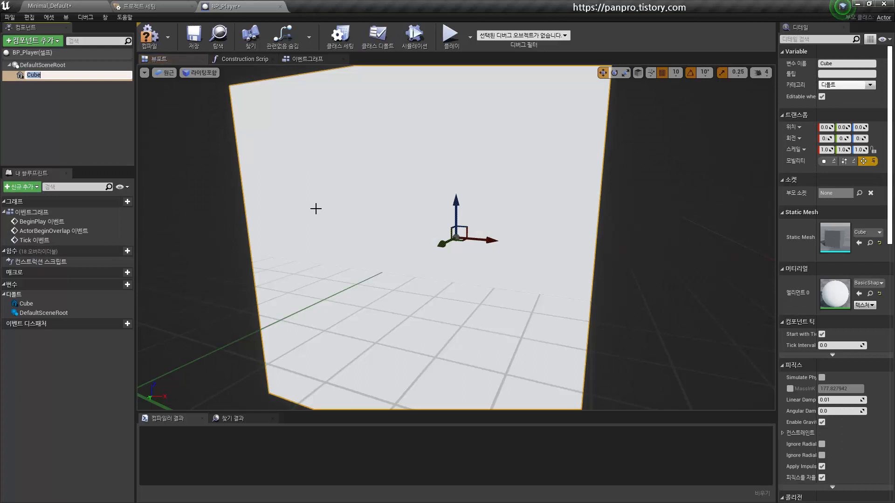
scroll(315, 209, "down", 3)
scroll(450, 217, "up", 1)
scroll(451, 218, "down", 1)
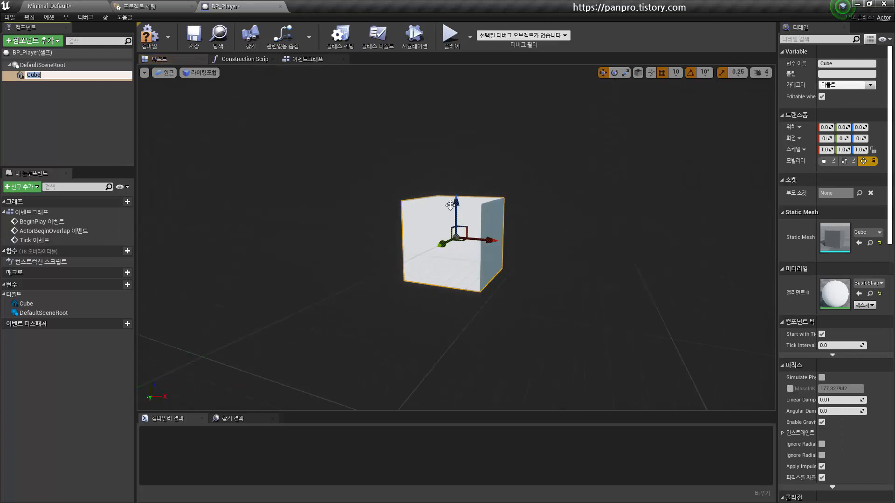
- Add a Sphere component as a child of the cube, raise it about 100 units on Z to sit on top, and compile
left_click(32, 40)
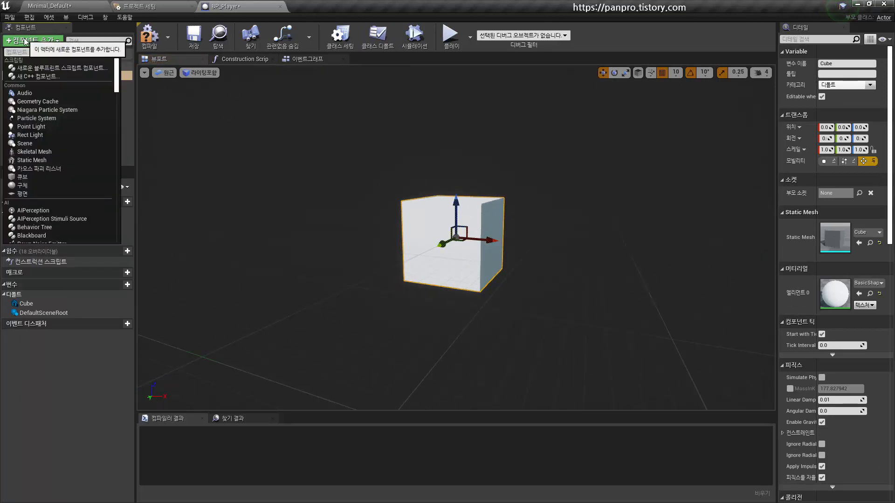
left_click(45, 186)
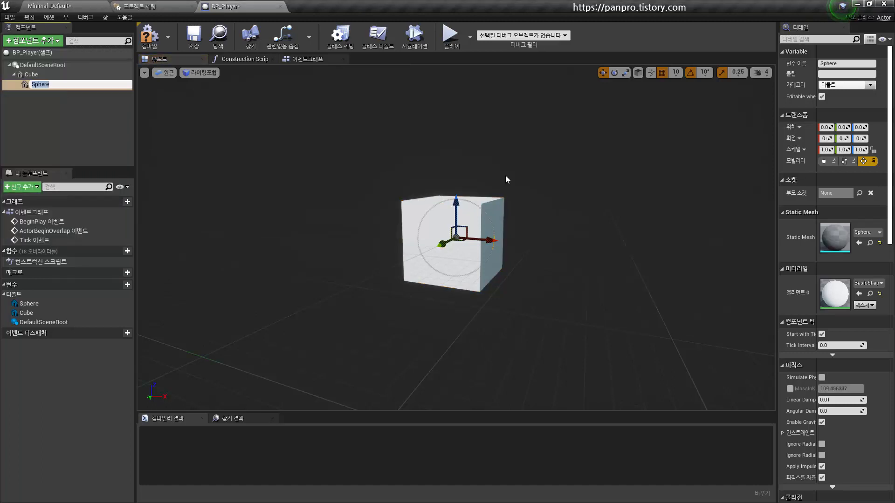
right_click_drag(505, 177, 505, 211)
left_click_drag(460, 186, 438, 201, "alt")
left_click_drag(455, 163, 448, 75)
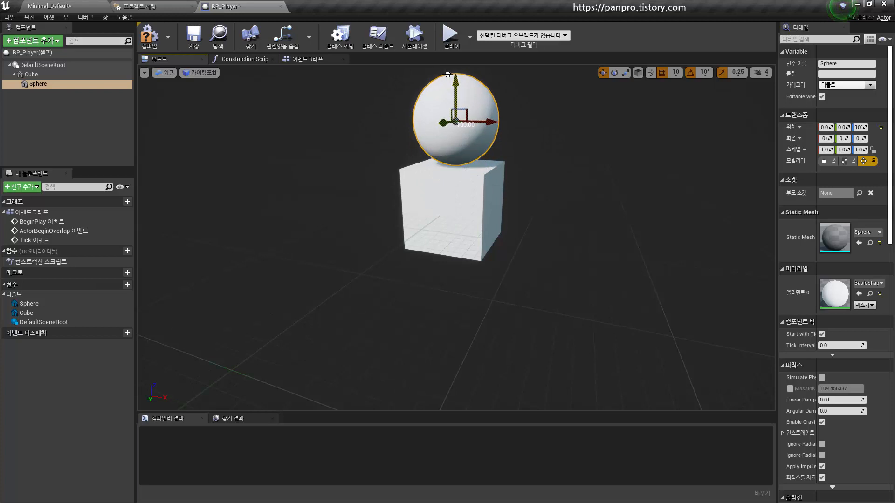
scroll(459, 224, "down", 3)
middle_click_drag(459, 224, 422, 268)
left_click_drag(421, 268, 443, 273, "alt")
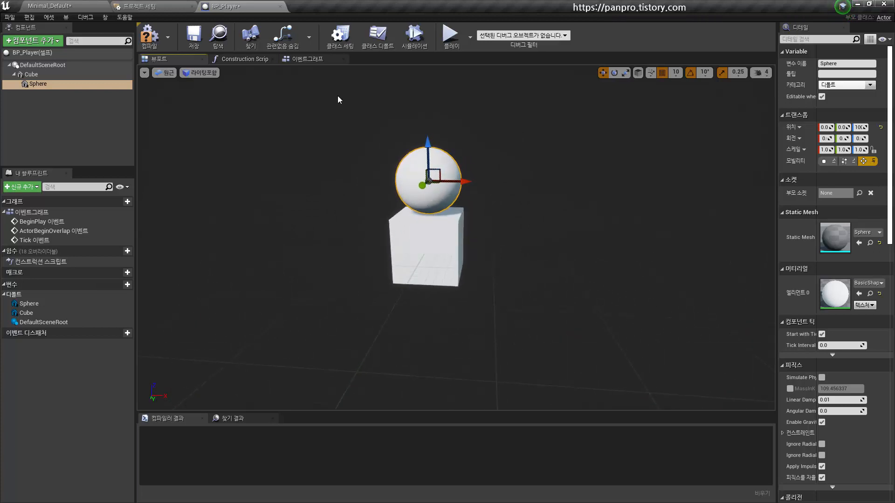
key("F7")
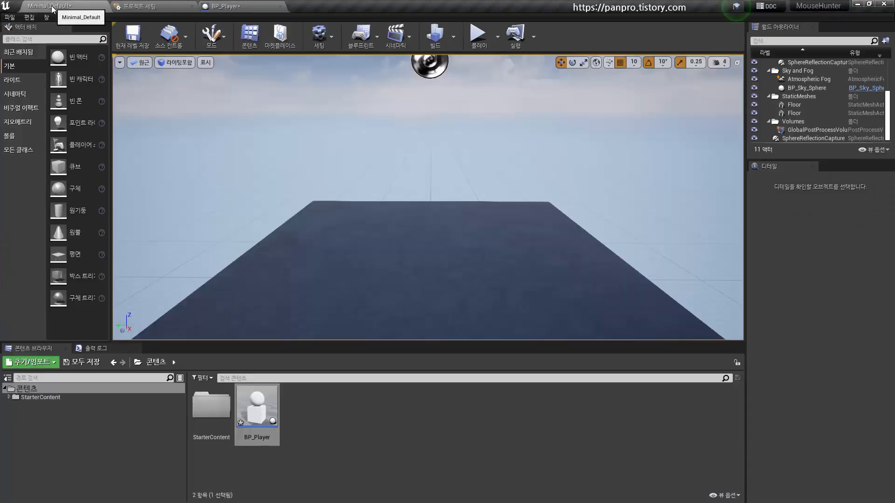
- Close the project settings and examine BP_Player's event graph
left_click(53, 7)
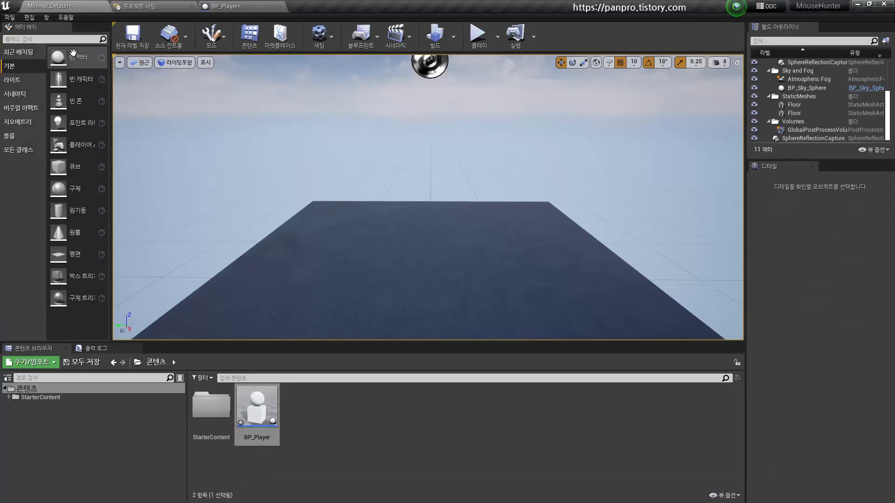
left_click(225, 6)
left_click_drag(226, 6, 245, 10)
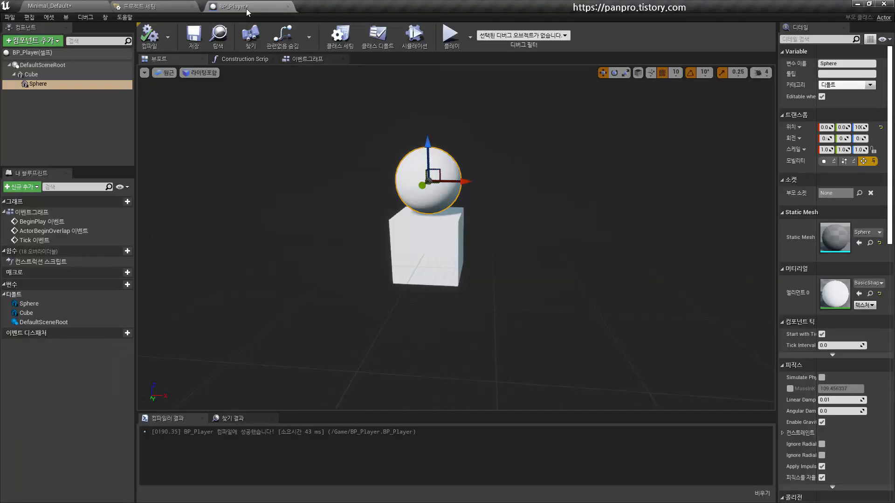
left_click_drag(158, 5, 167, 77)
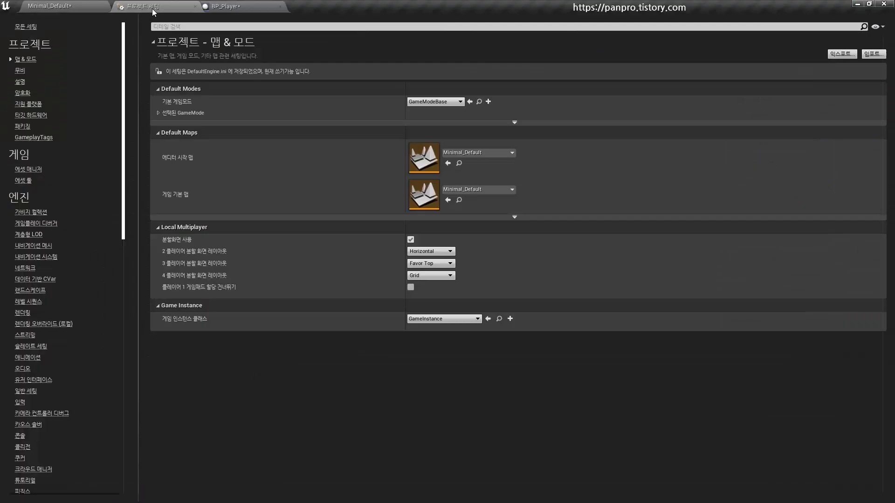
left_click(53, 7)
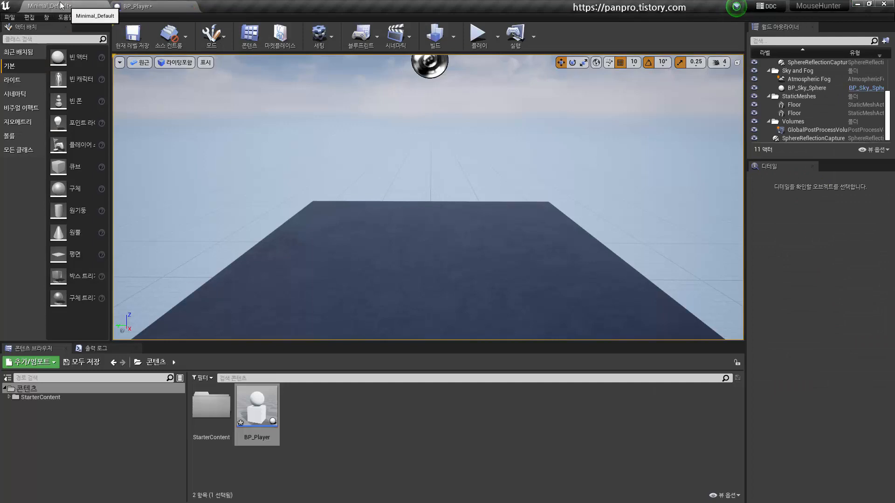
left_click(146, 6)
left_click(103, 6)
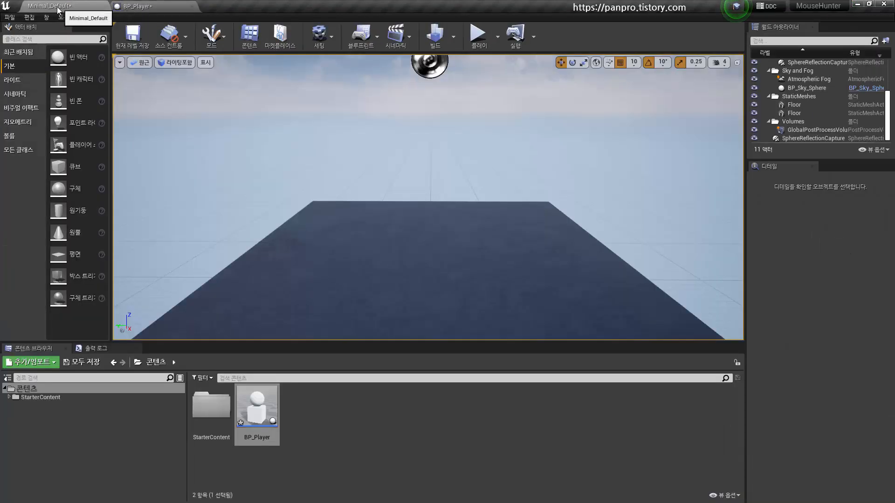
left_click(143, 7)
mouse_move(142, 7)
left_mouse_down()
mouse_move(219, 119)
mouse_move(143, 7)
left_mouse_up()
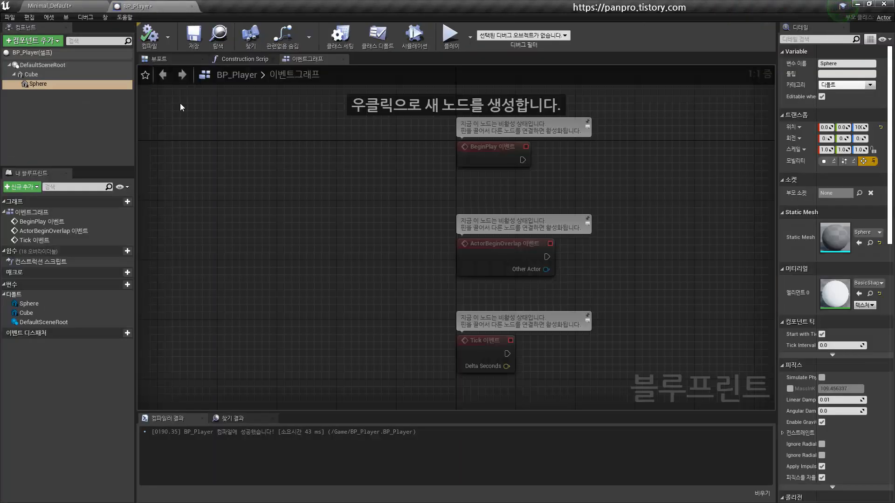
- Place two BP_Player instances side by side on the level's floor and raise the left one to Z 80
left_click(57, 6)
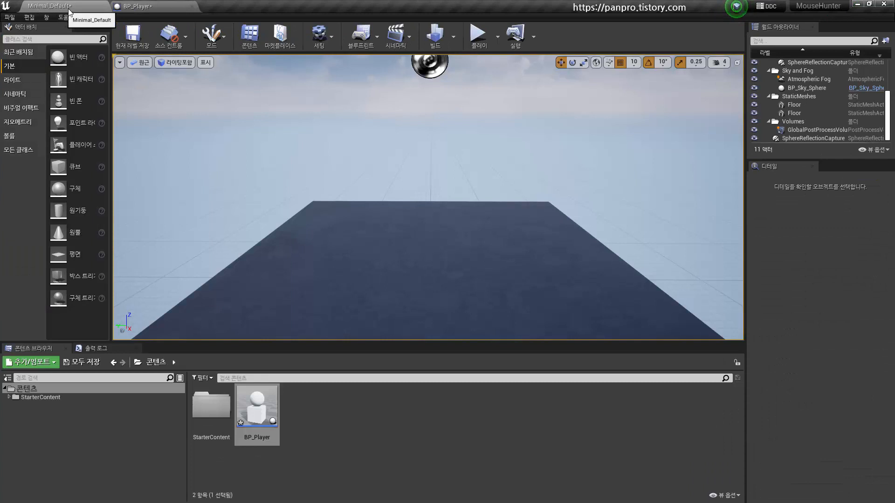
mouse_move(252, 409)
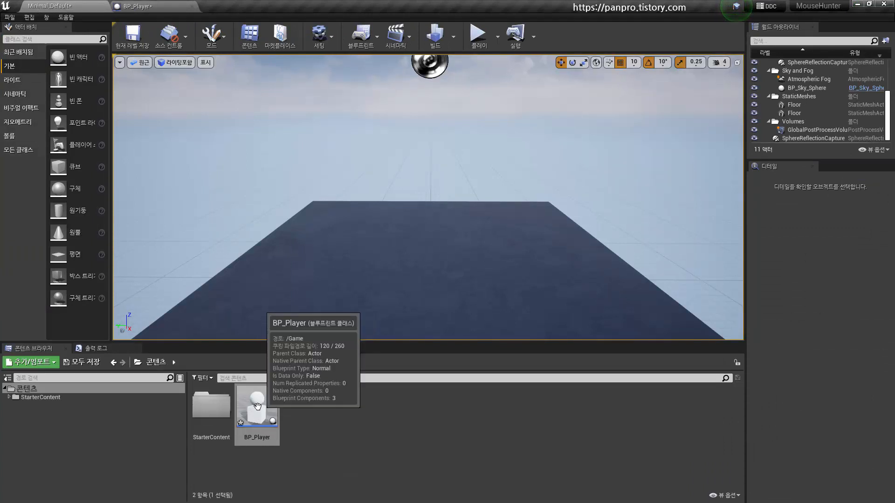
left_click_drag(254, 397, 508, 213)
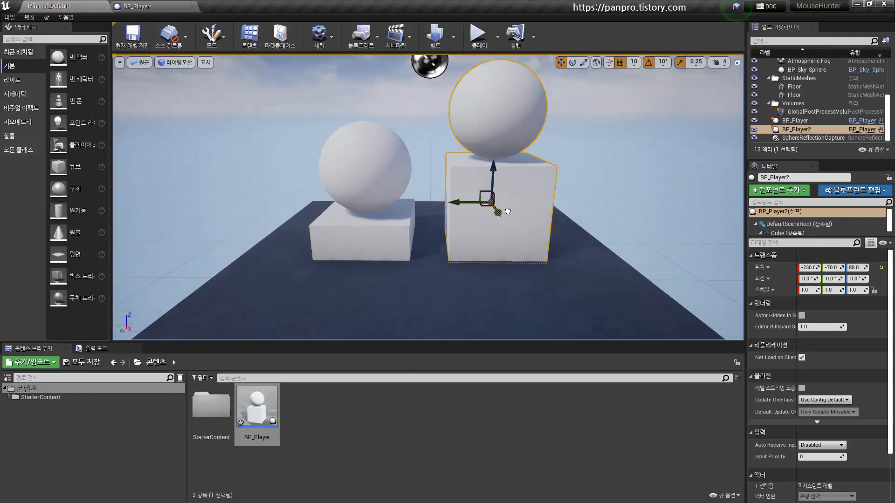
left_click(385, 228)
left_click_drag(368, 219, 368, 174)
mouse_move(465, 246)
right_mouse_down()
mouse_move(449, 231)
mouse_move(473, 243)
mouse_move(465, 223)
mouse_move(459, 233)
right_mouse_up()
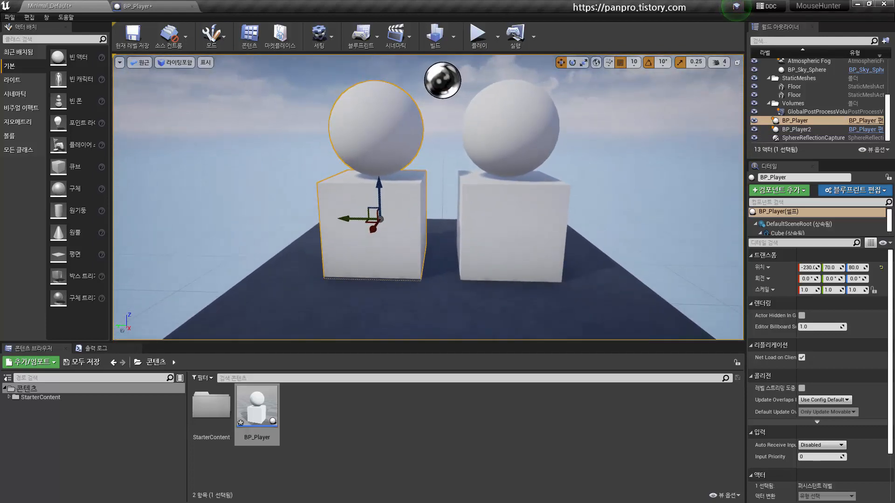
- Delete both BP_Player instances from the level and select the BP_Player asset in the Content folder
key("Delete")
left_click(497, 238)
key("Delete")
left_click(253, 411)
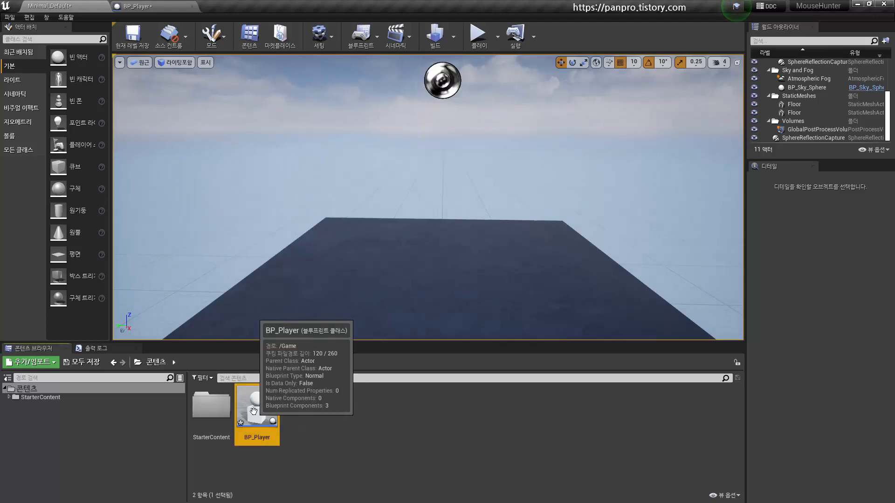
- Open the BP_Player blueprint, show its component viewport and widen the details area
double_click(253, 408)
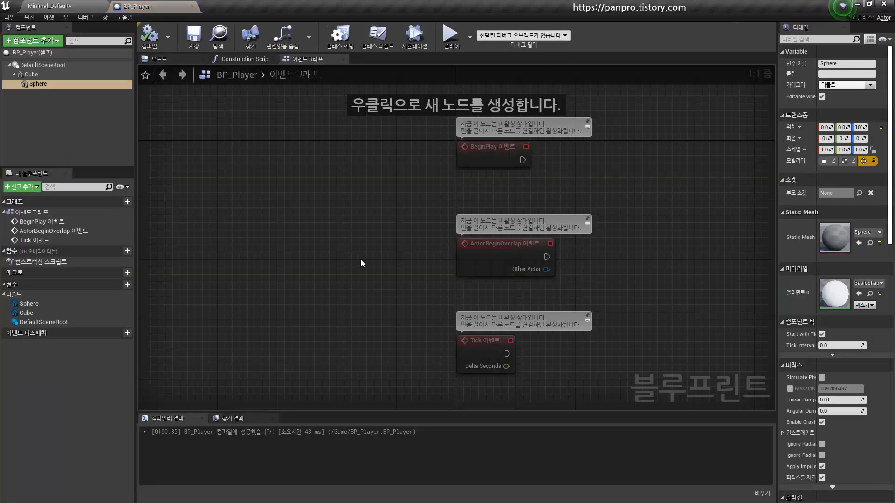
left_click(160, 59)
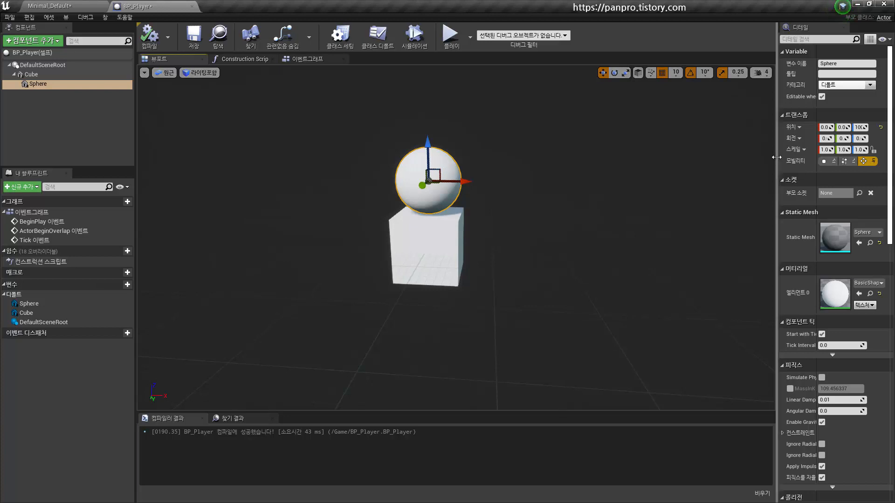
left_click_drag(774, 160, 751, 160)
- Set the Sphere component's scale to 0.3 on the X, Y and Z axes
left_click(808, 150)
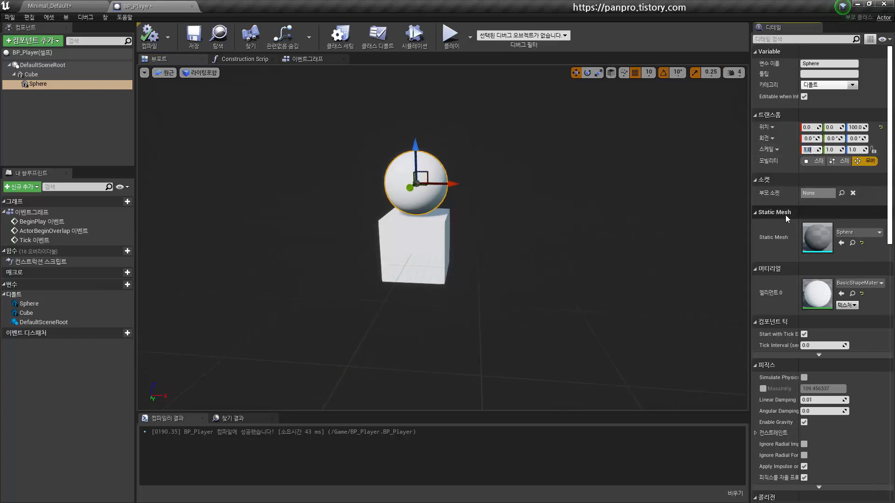
type("0.3")
key("Tab")
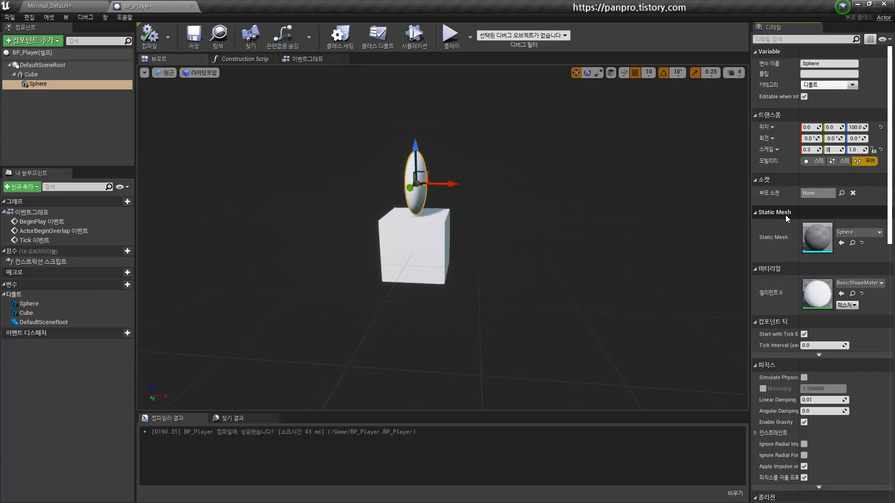
type("0.3")
key("Tab")
type("0.3")
key("Return")
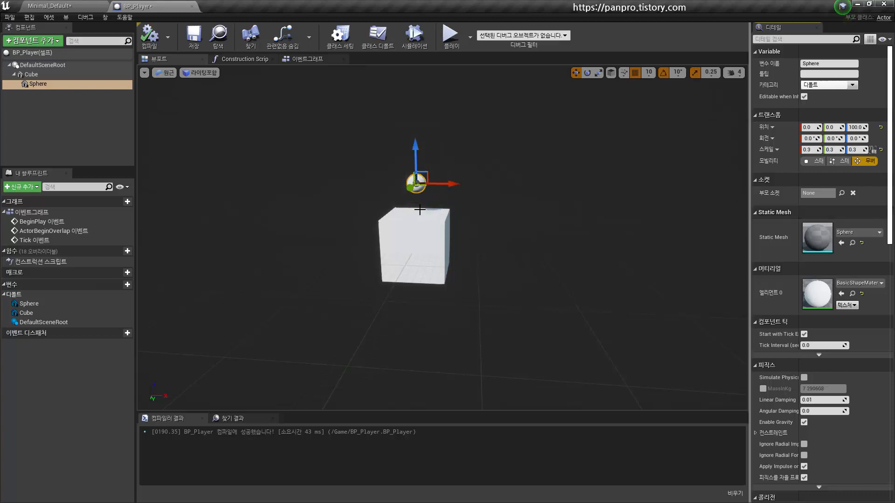
- Set the Cube component's scale to 0.3 on the X, Y and Z axes
left_click(414, 233)
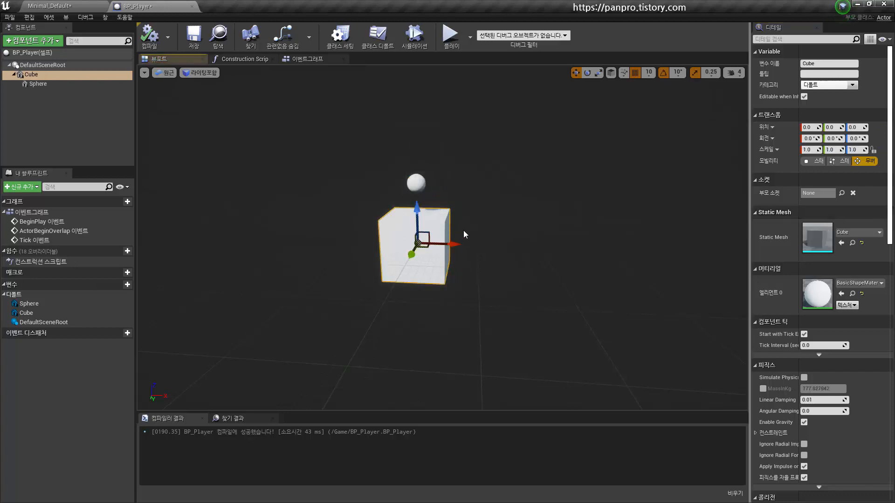
left_click(810, 152)
type("0.3")
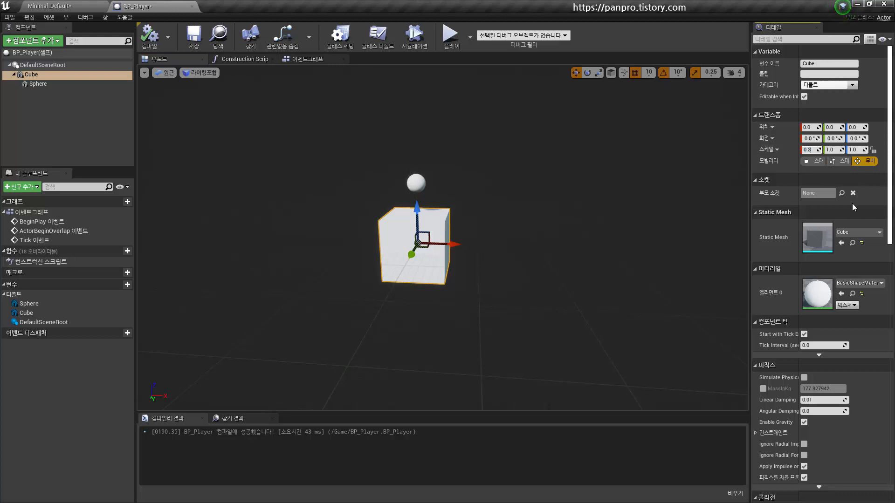
key("Tab")
type("0.3")
key("Tab")
type("0.3")
key("Return")
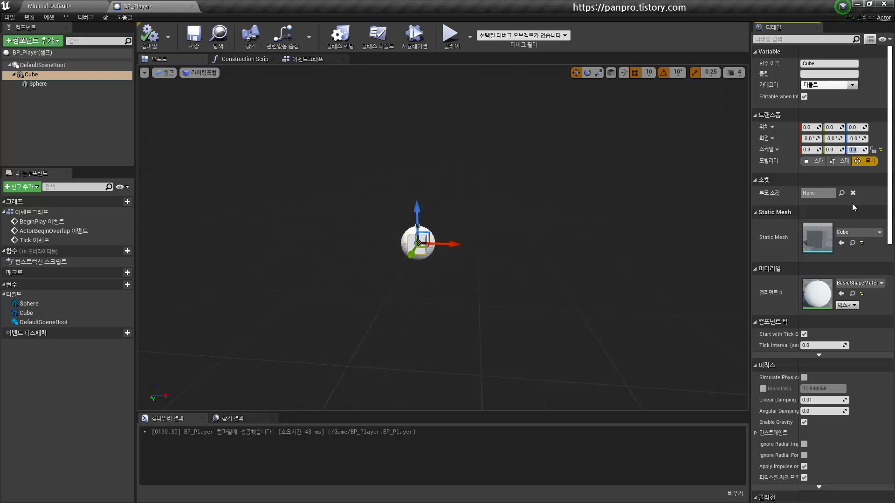
mouse_move(424, 341)
left_mouse_down("alt")
mouse_move(396, 345)
mouse_move(454, 343)
mouse_move(443, 338)
mouse_move(424, 341)
mouse_move(489, 368)
mouse_move(454, 347)
mouse_move(419, 357)
left_mouse_up("alt")
left_click_drag(419, 275, 447, 274, "alt")
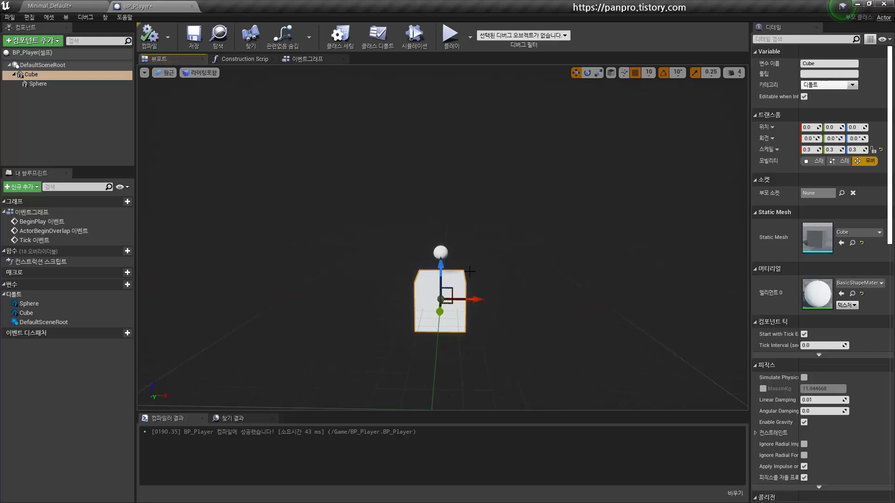
- Compare the Sphere and Cube components, and set the Sphere's scale to 1 on all three axes
left_click(439, 252)
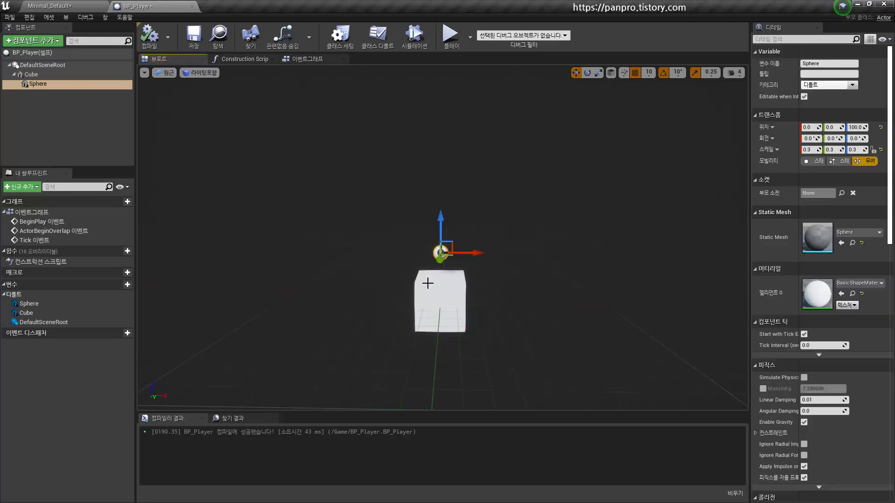
left_click(430, 284)
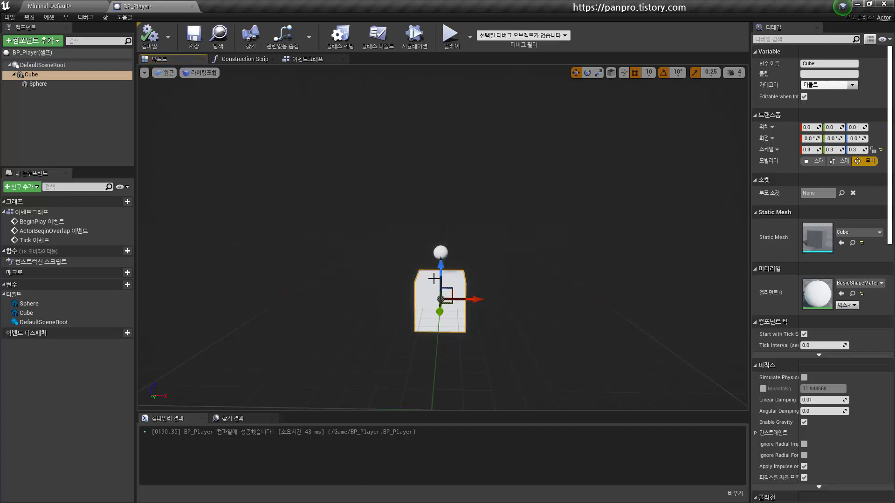
left_click(443, 253)
mouse_move(436, 300)
left_mouse_down()
mouse_move(456, 285)
mouse_move(429, 309)
left_mouse_up()
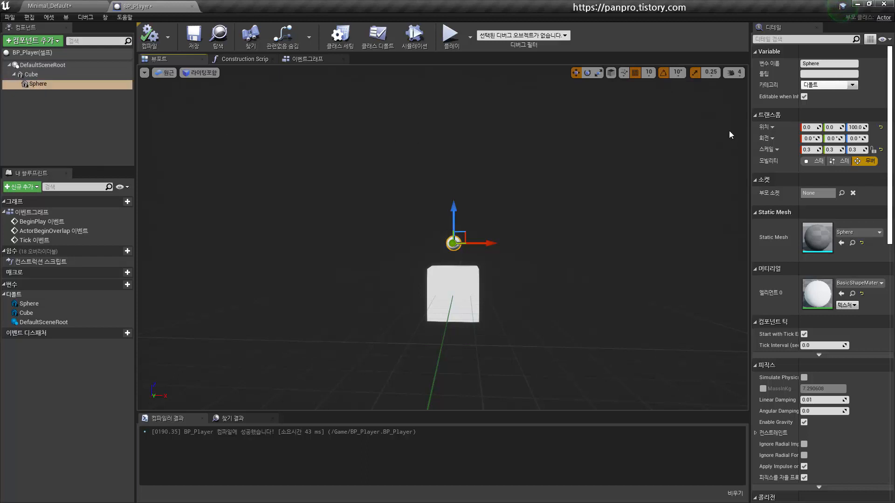
type("1")
key("Tab")
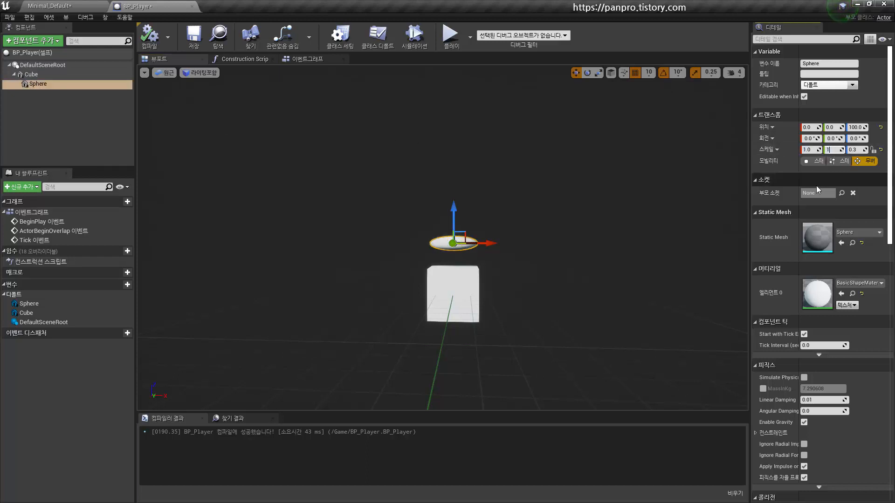
type("1")
key("Tab")
type("1")
key("Return")
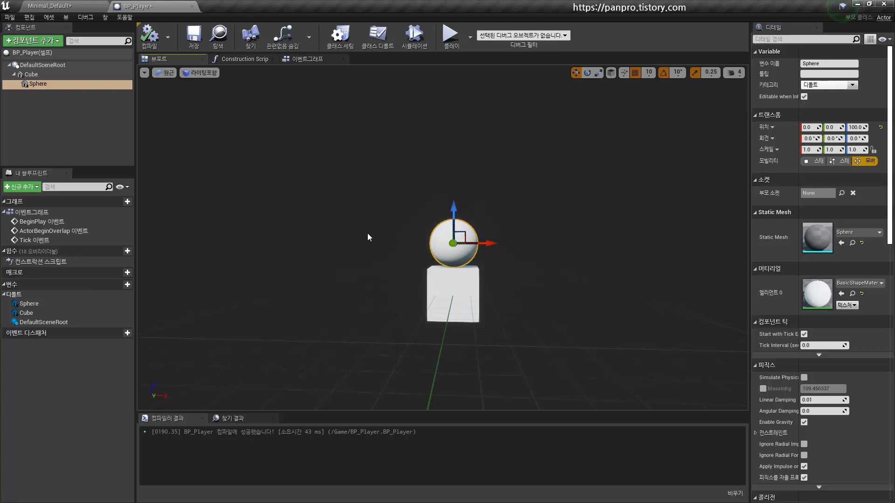
- Detach the Sphere from the Cube so it sits directly under DefaultSceneRoot, and save and compile the blueprint
left_click(32, 75)
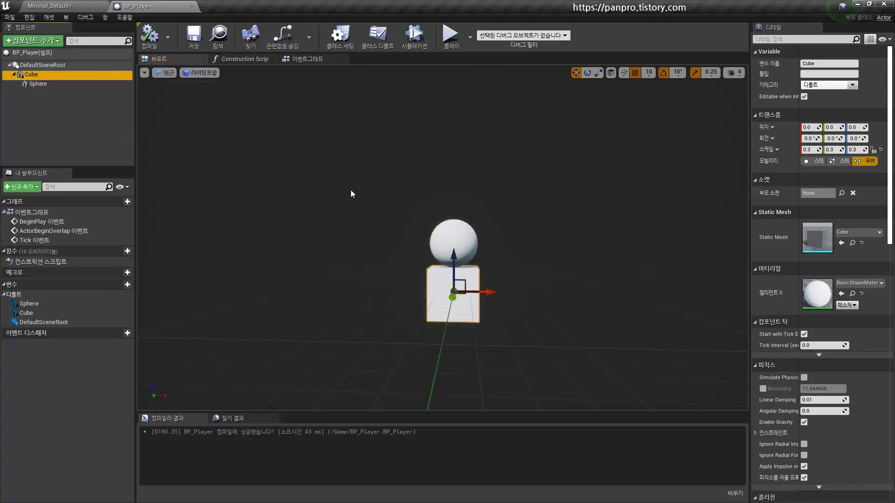
left_click(37, 84)
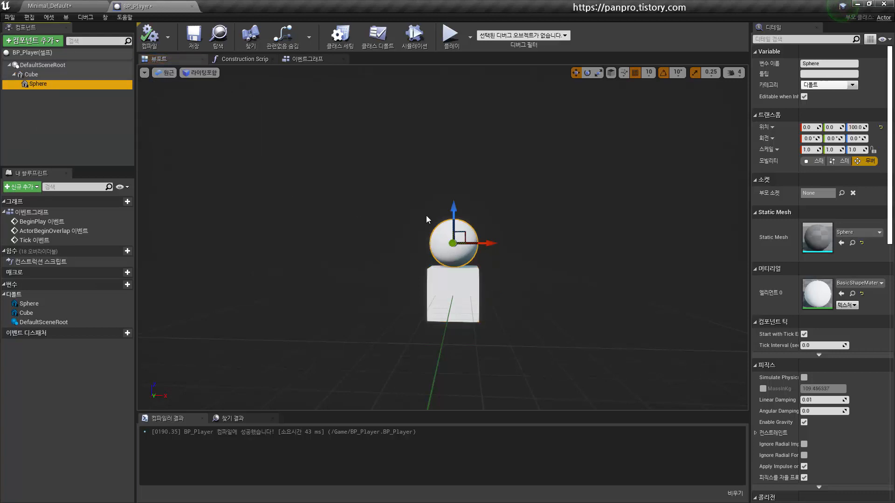
left_click(32, 74)
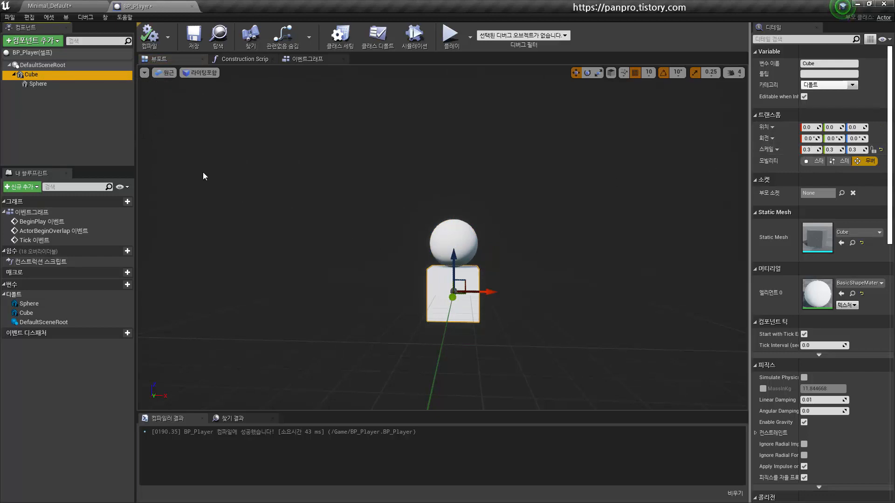
left_click(44, 84)
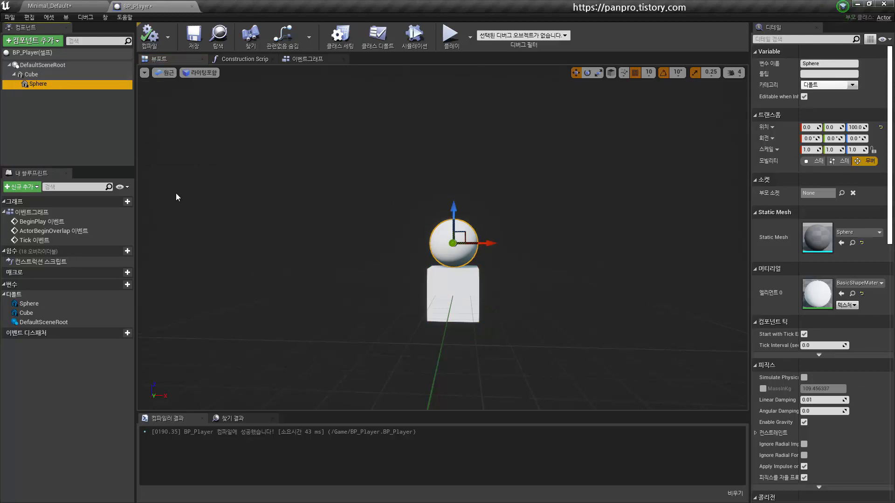
right_click(35, 86)
left_click(25, 85)
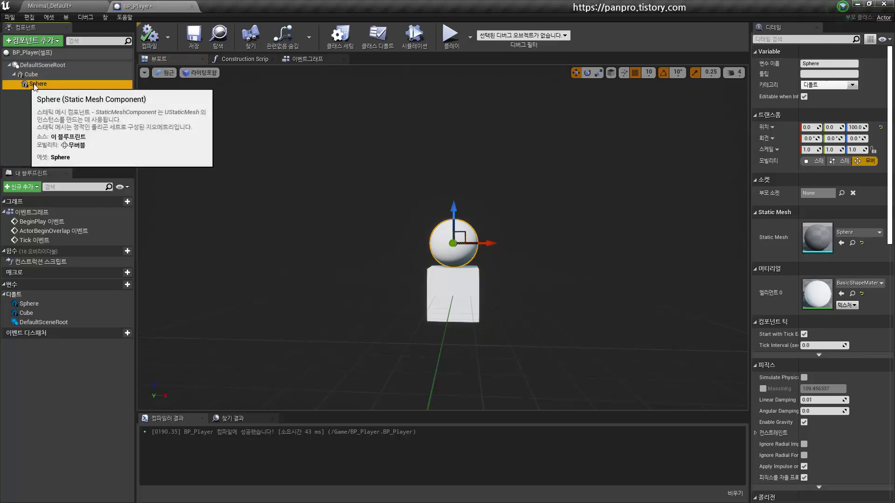
left_click_drag(35, 87, 42, 71)
left_click(68, 83)
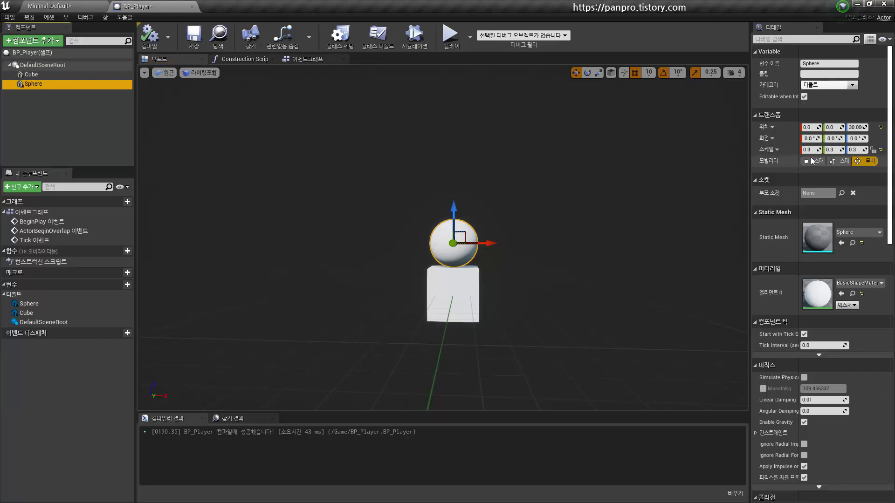
key("ctrl+s")
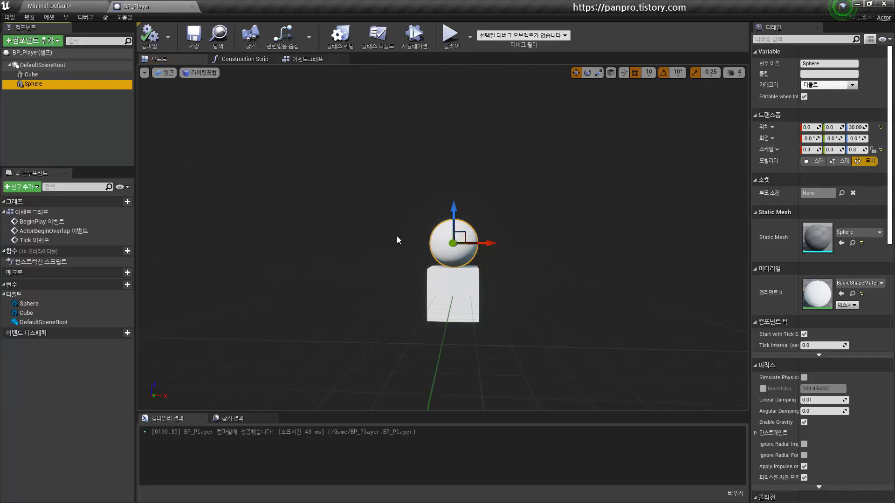
left_click(149, 35)
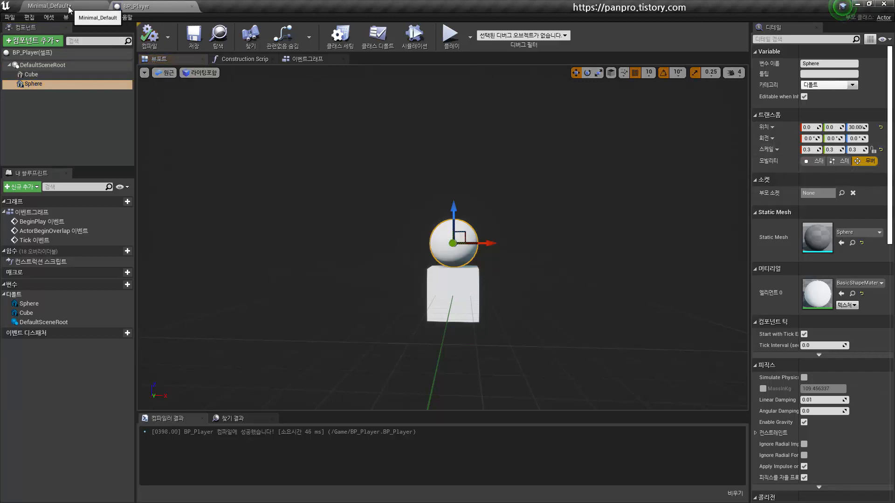
- Return to the Minimal_Default level and place five BP_Player instances in a row across the floor, with the leftmost at Z 50
left_click(69, 9)
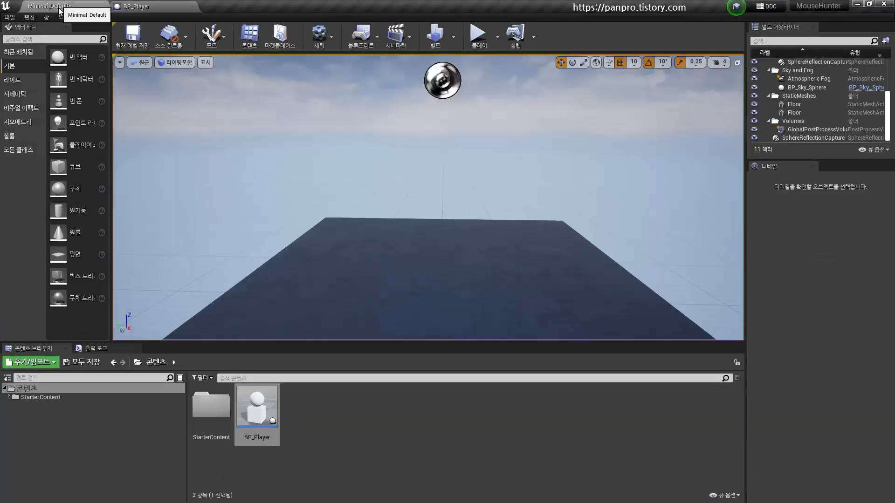
left_click_drag(269, 425, 310, 245)
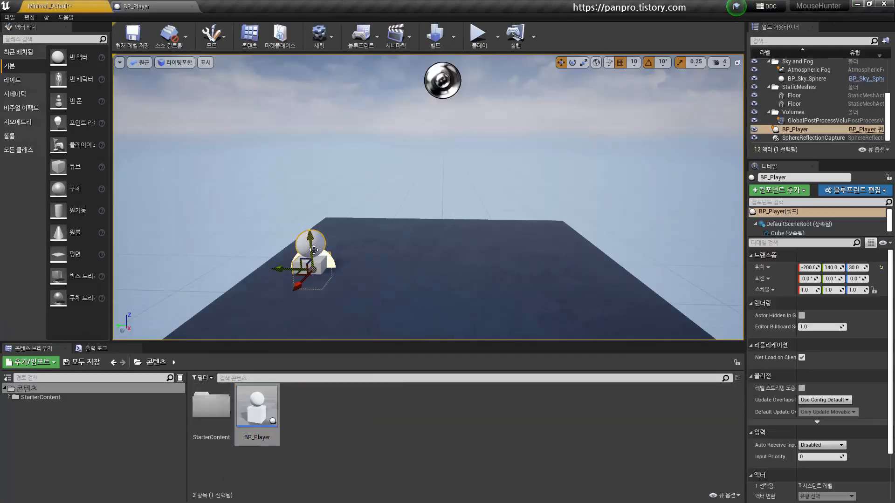
right_click_drag(344, 277, 332, 273)
left_click_drag(260, 403, 384, 229)
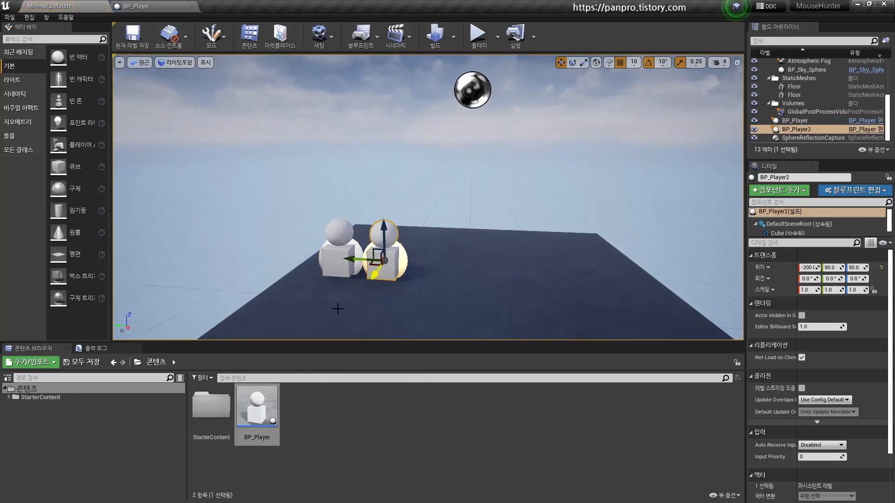
left_click_drag(257, 406, 432, 232)
left_click_drag(269, 391, 487, 278)
left_click_drag(274, 398, 548, 279)
- Raise the two rightmost BP_Player instances to Z 50 and briefly play-test the level
left_click(490, 255)
left_click_drag(490, 256, 490, 233)
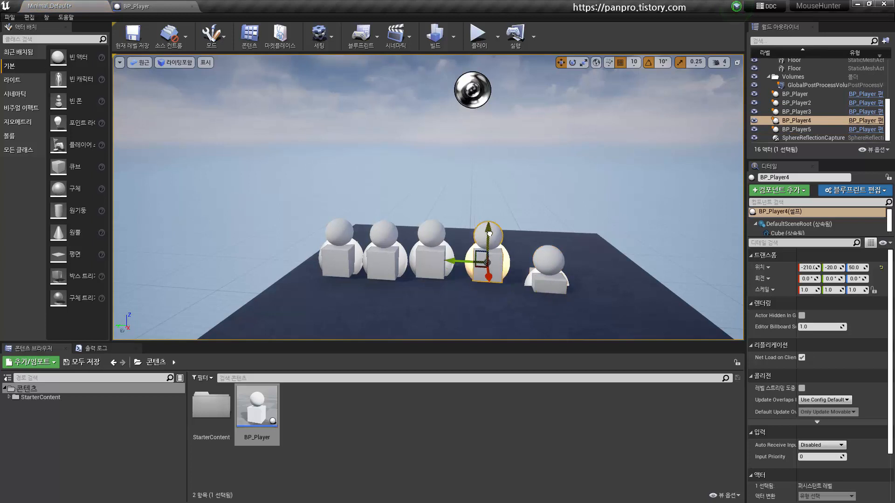
left_click(546, 266)
left_click_drag(548, 254, 549, 232)
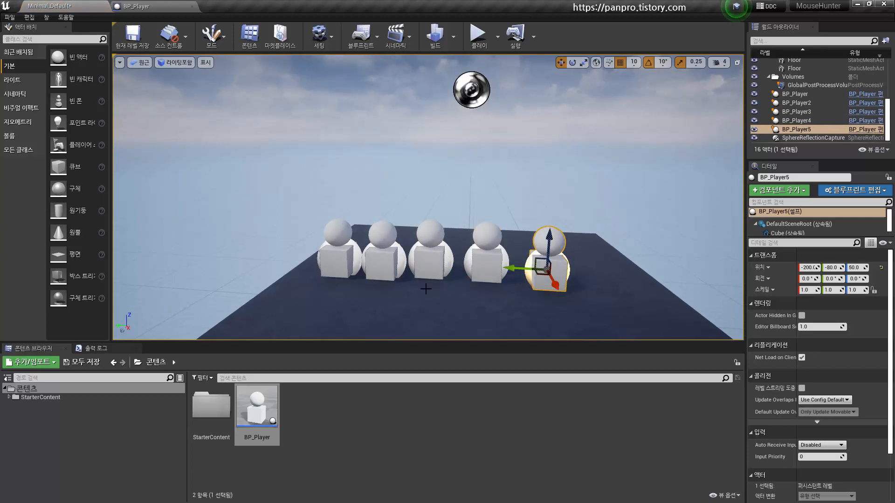
left_click(477, 33)
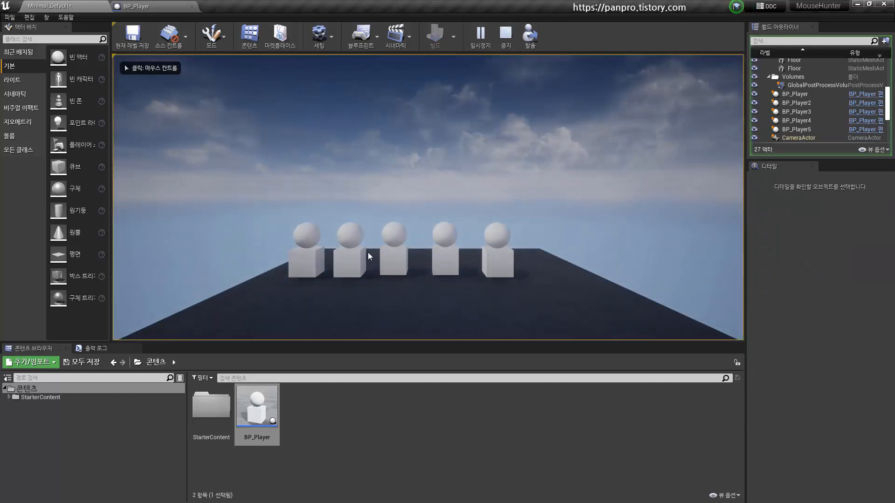
key("Escape")
- Select all five BP_Player instances and shift them together 50 units in the negative Y direction
left_click(306, 258)
left_click(343, 260, "ctrl")
left_click(393, 259, "ctrl")
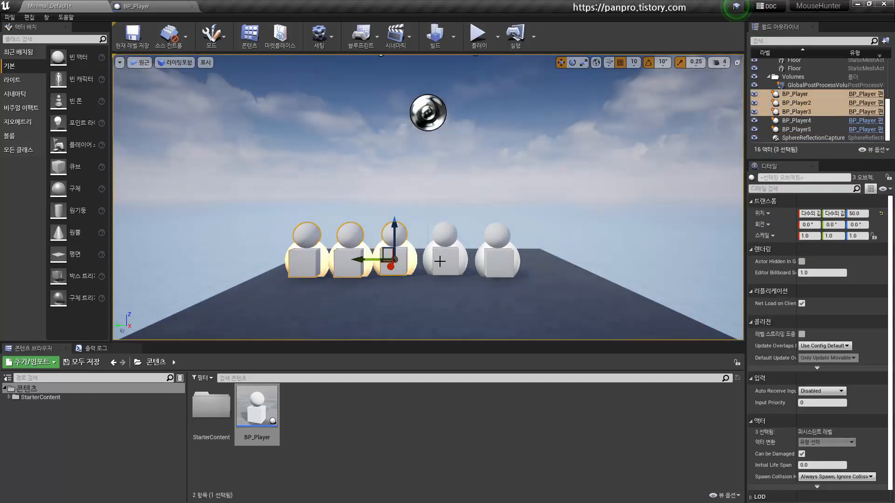
left_click(440, 261, "ctrl")
left_click(300, 263)
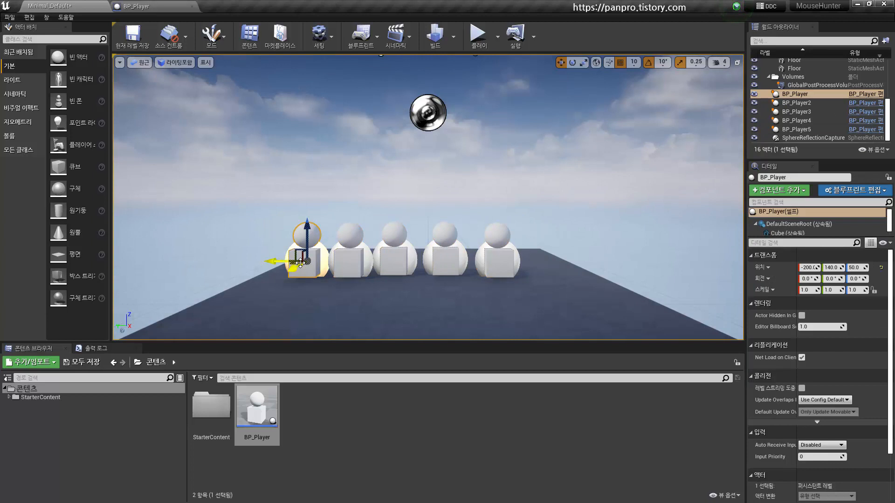
left_click(338, 263, "ctrl")
left_click(387, 261, "ctrl")
left_click(438, 261, "ctrl")
left_click(494, 261, "ctrl")
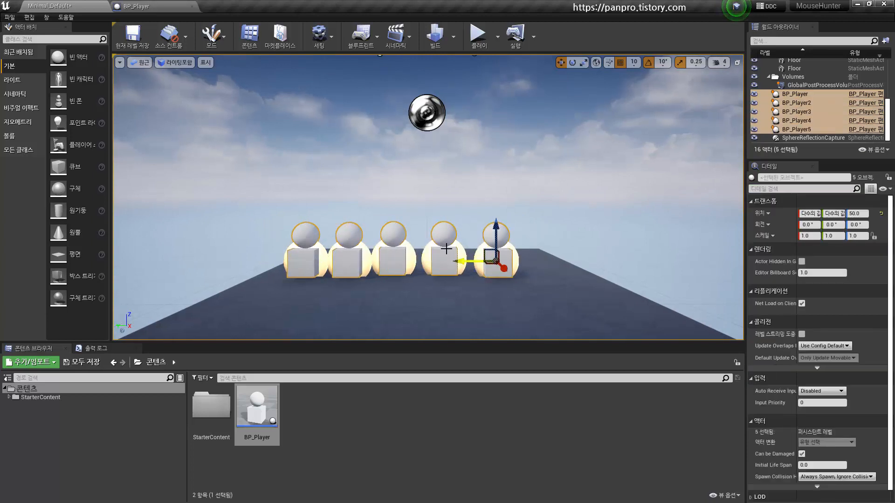
left_click_drag(465, 263, 508, 262)
- Spread the BP_Player instances apart along the Y axis, with the leftmost at Y 120 and the rightmost at Y -140
left_click(444, 297)
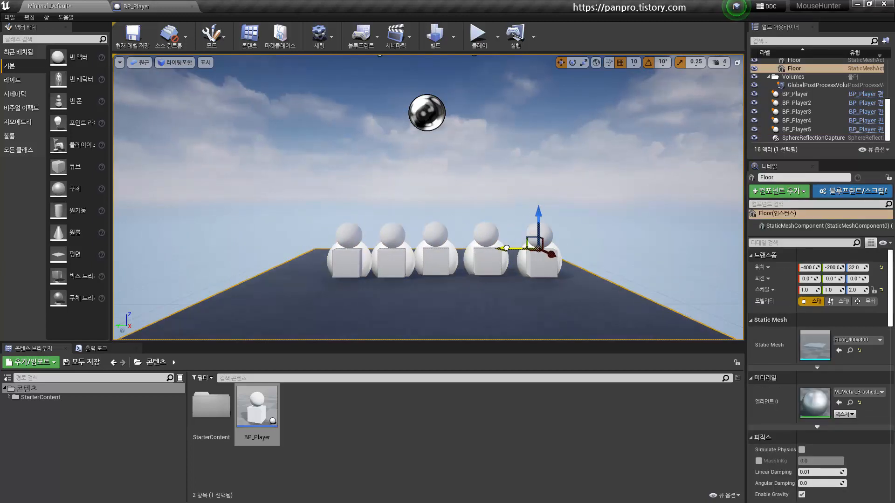
left_click(533, 259)
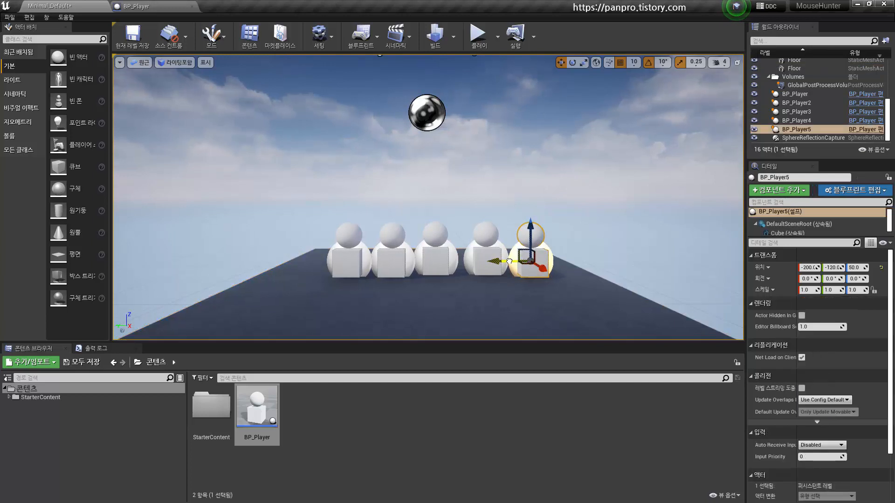
right_click_drag(495, 261, 501, 261)
left_click_drag(501, 261, 509, 260)
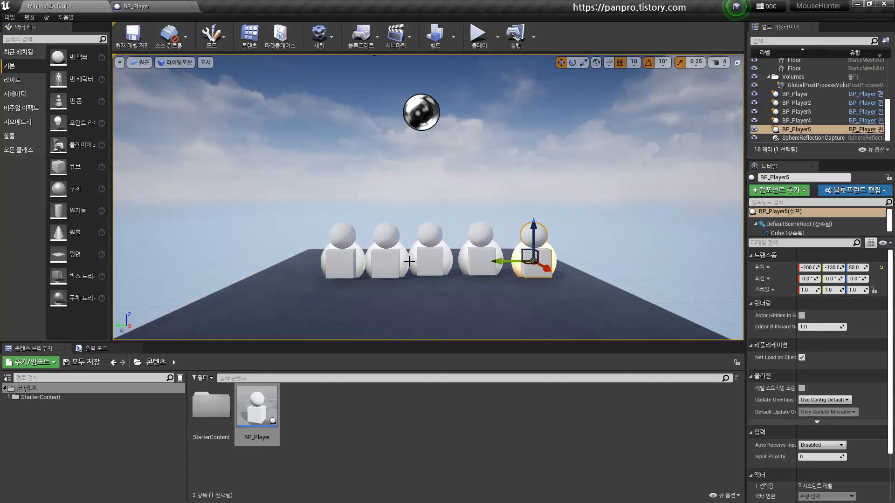
left_click(353, 263)
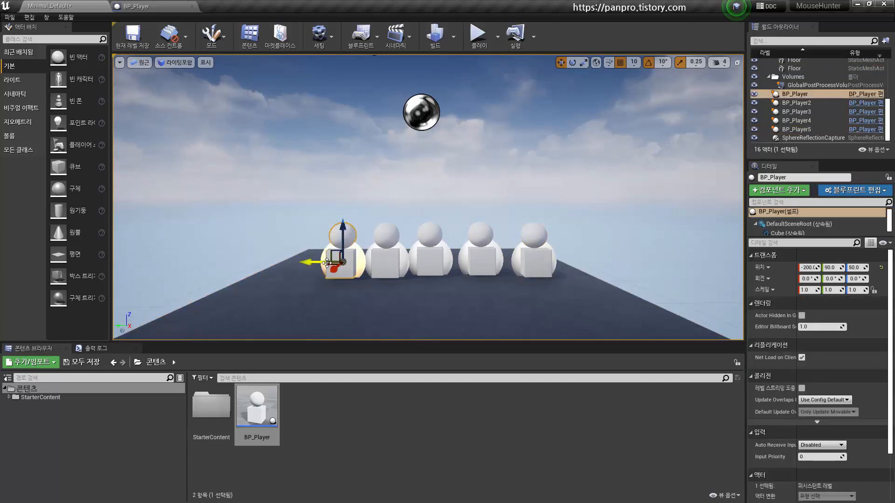
left_click(386, 262)
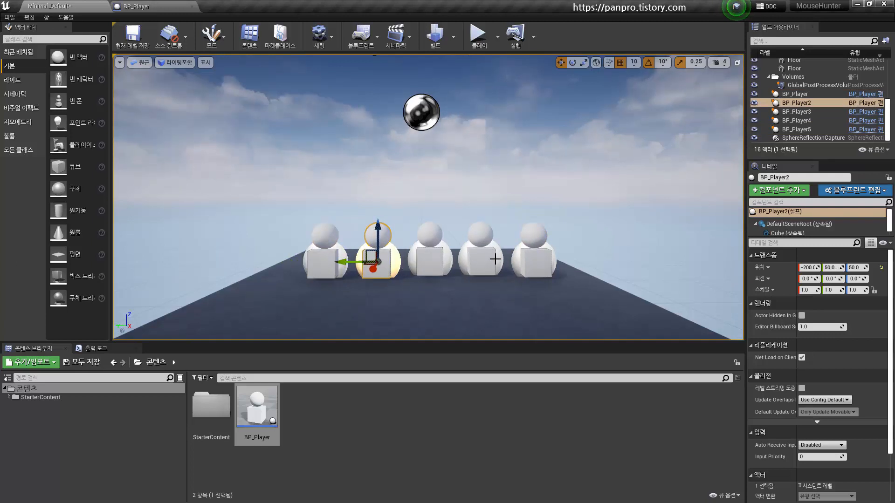
left_click(542, 259)
left_click(464, 263)
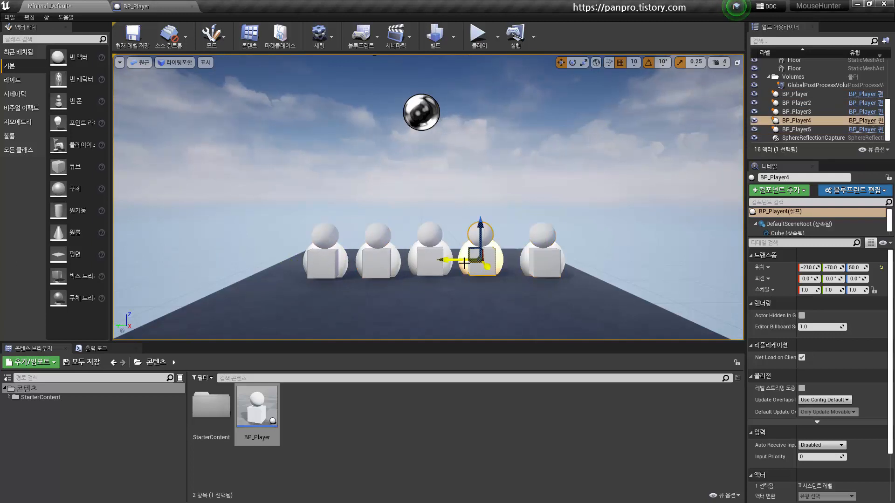
left_click(406, 292)
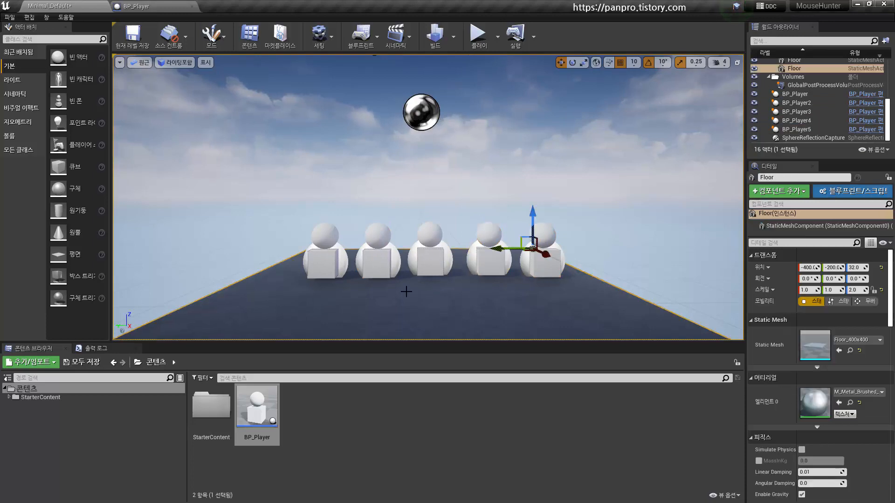
left_click(325, 261)
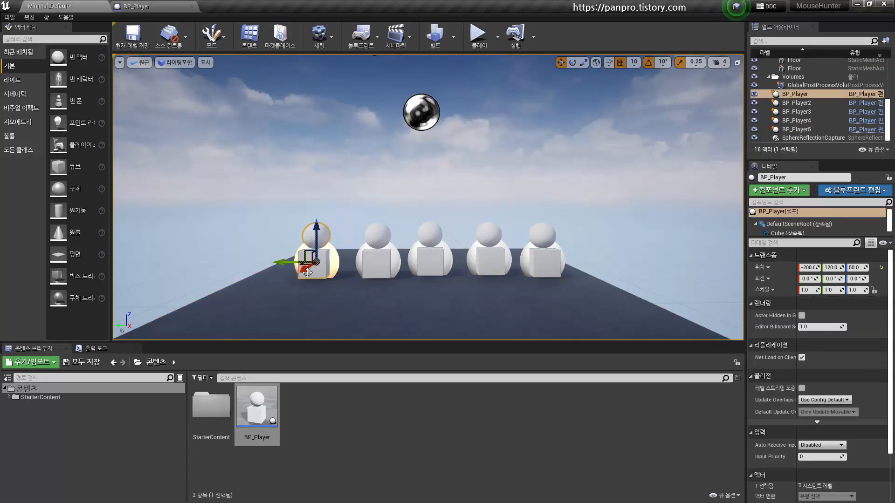
- Shift the fourth BP_Player instance slightly forward along the X axis to line it up with the row
mouse_move(356, 313)
right_mouse_down()
mouse_move(356, 338)
mouse_move(366, 310)
mouse_move(357, 306)
right_mouse_up()
key("e")
key("w")
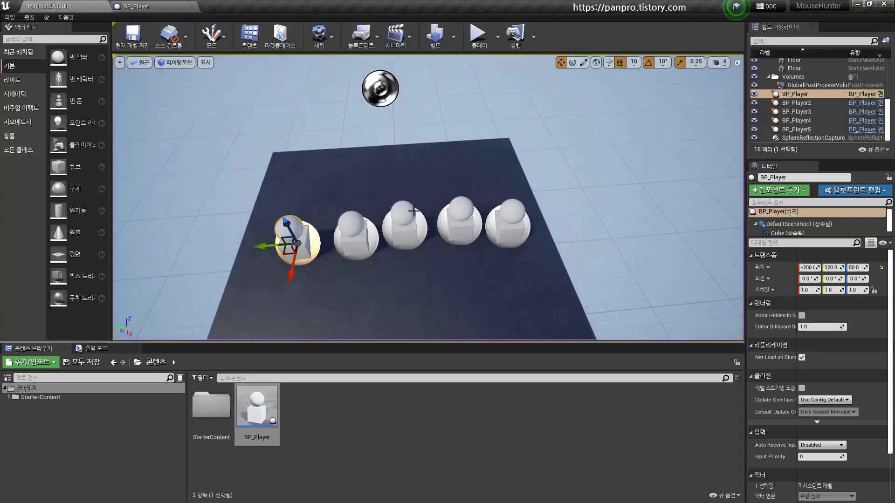
left_click(413, 210)
left_click(466, 249)
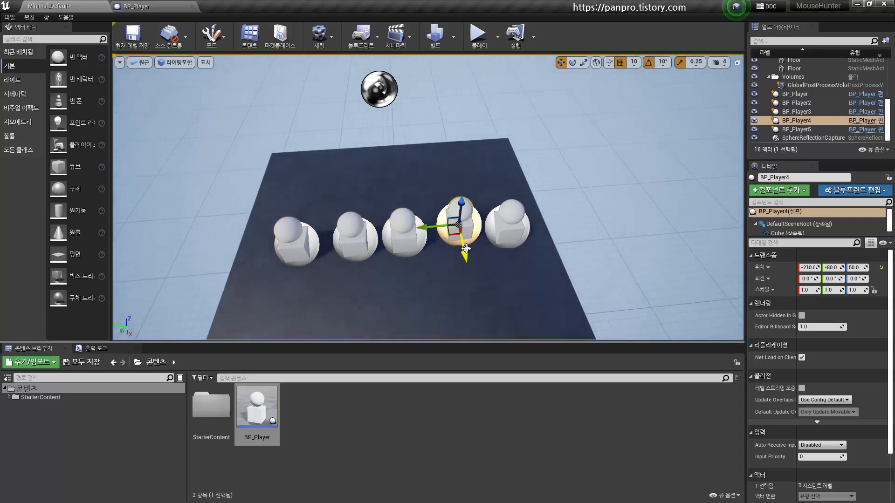
left_click_drag(466, 248, 467, 254)
- Inspect the spacing and alignment of the five BP_Player instances from the front of the floor
left_click(500, 239)
right_click_drag(501, 240, 484, 156)
key("w")
key("s")
key("w")
key("s")
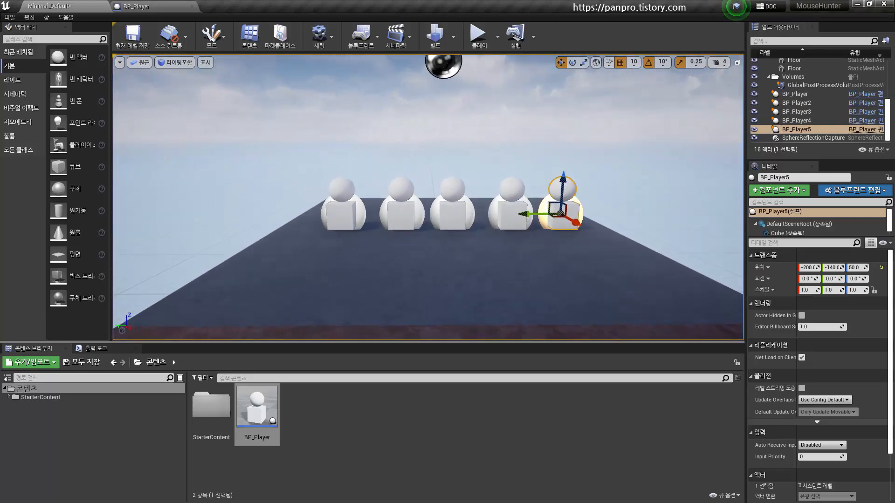
left_click(539, 229)
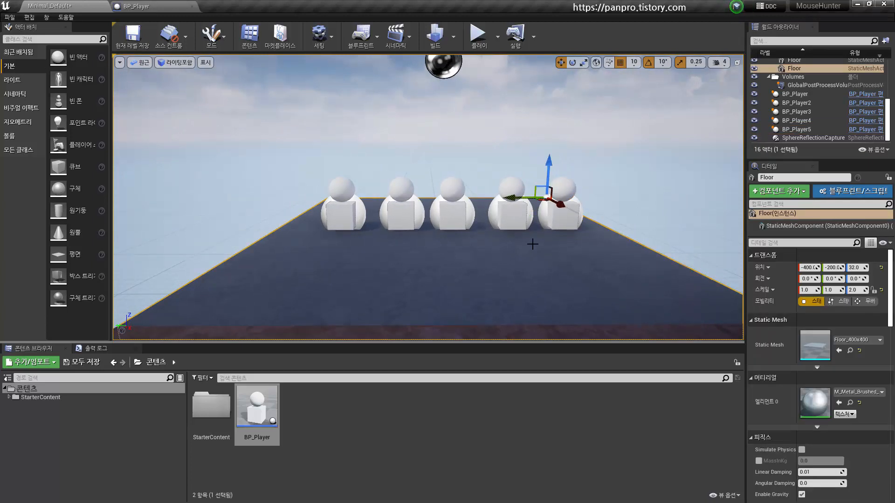
right_click_drag(503, 191, 544, 169)
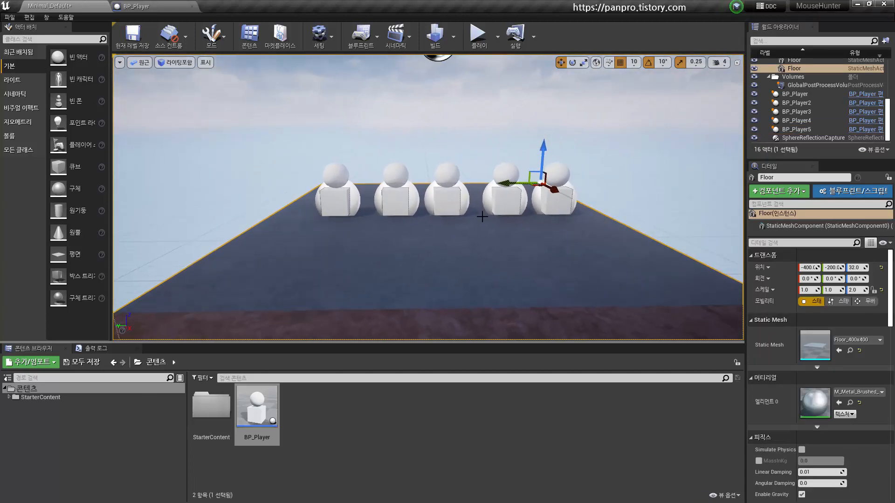
- Open the BP_Player blueprint and lower the viewport camera speed to 3
double_click(255, 409)
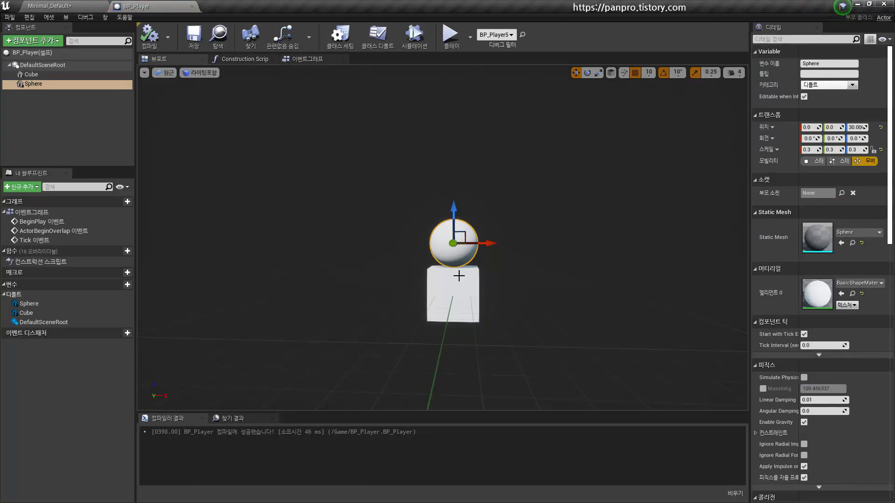
right_click_drag(374, 292, 317, 292)
key("w")
key("s")
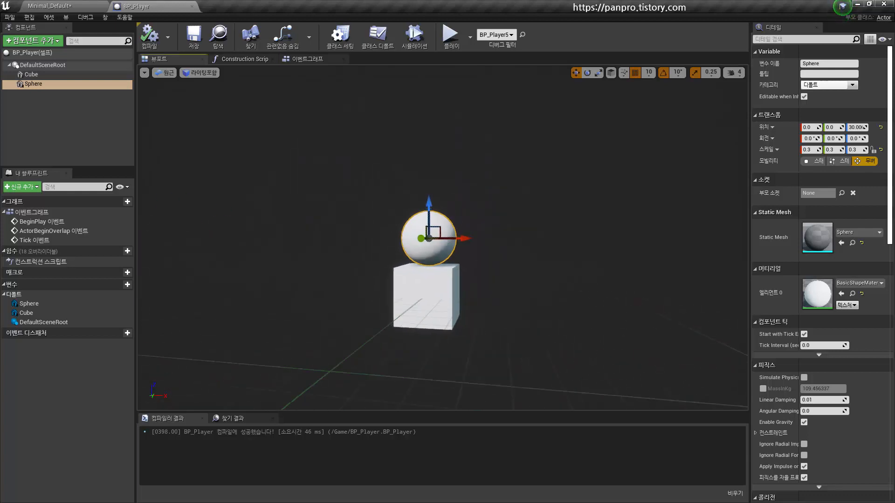
key("w")
left_click(733, 72)
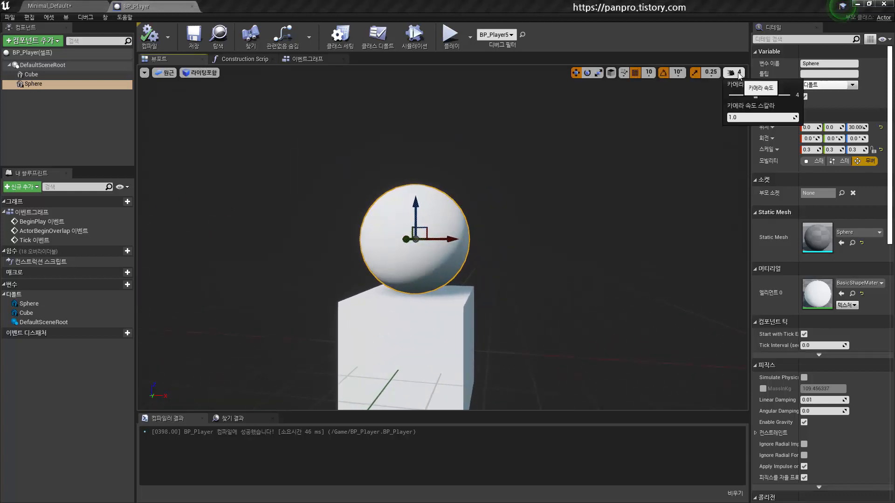
- Add a cube component beneath the Sphere and move it out beside the body to about X -133
key("s")
mouse_move(546, 232)
right_mouse_down()
mouse_move(580, 231)
mouse_move(558, 232)
mouse_move(574, 254)
mouse_move(576, 238)
mouse_move(554, 237)
right_mouse_up()
key("a")
key("a")
key("d")
key("a")
middle_click_drag(442, 238, 398, 251)
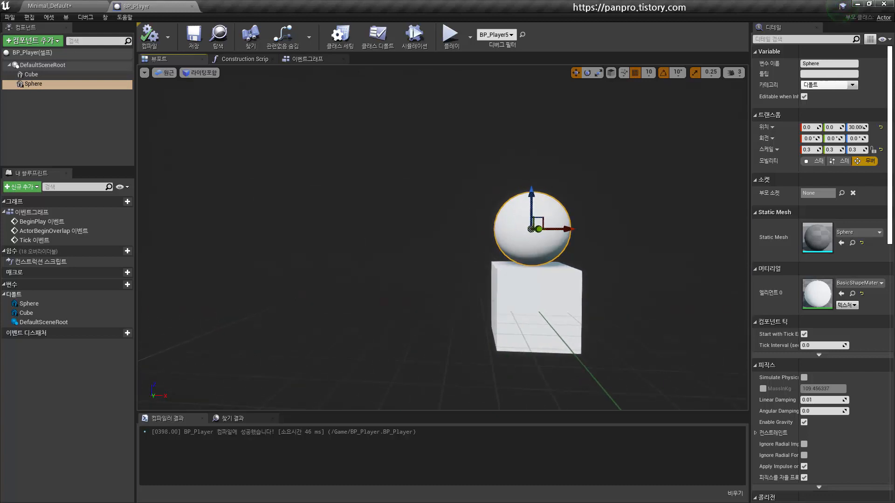
left_click_drag(398, 250, 391, 268)
middle_click_drag(398, 227, 352, 228)
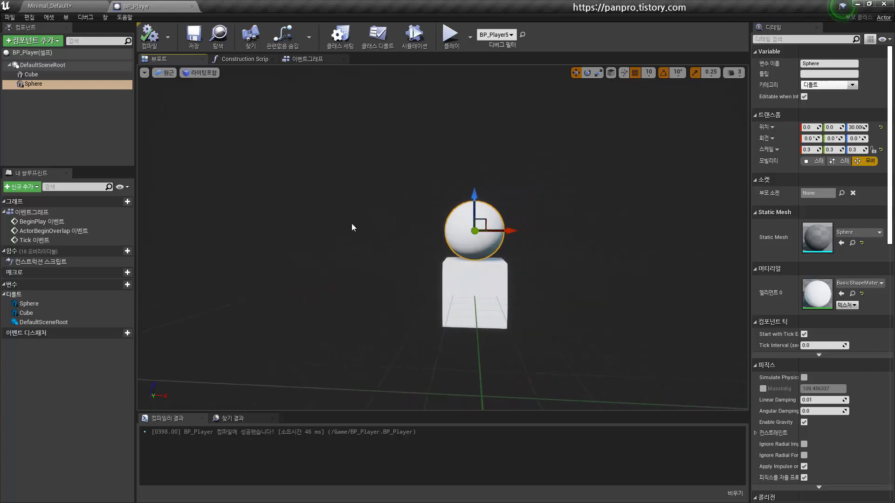
left_click(29, 41)
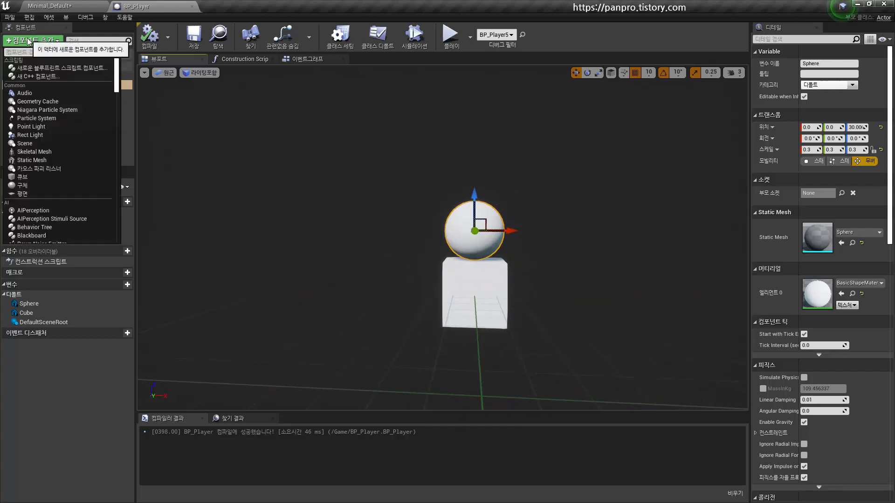
left_click(35, 177)
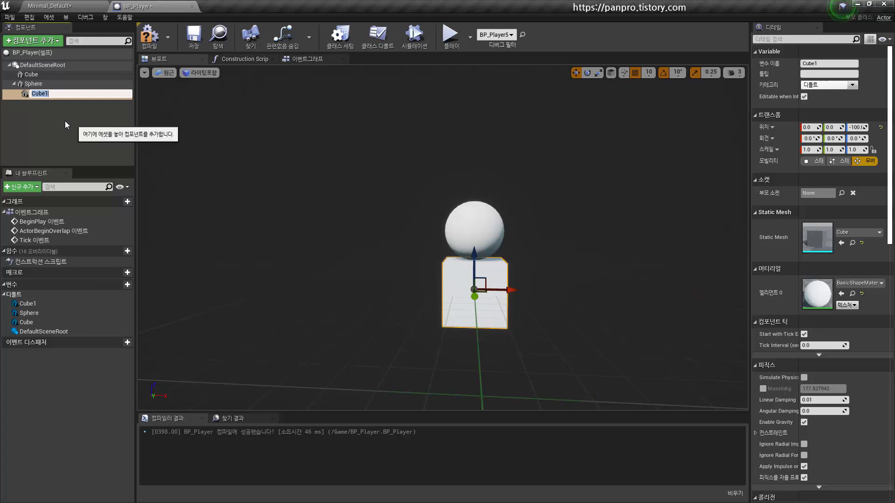
left_click_drag(512, 286, 434, 288)
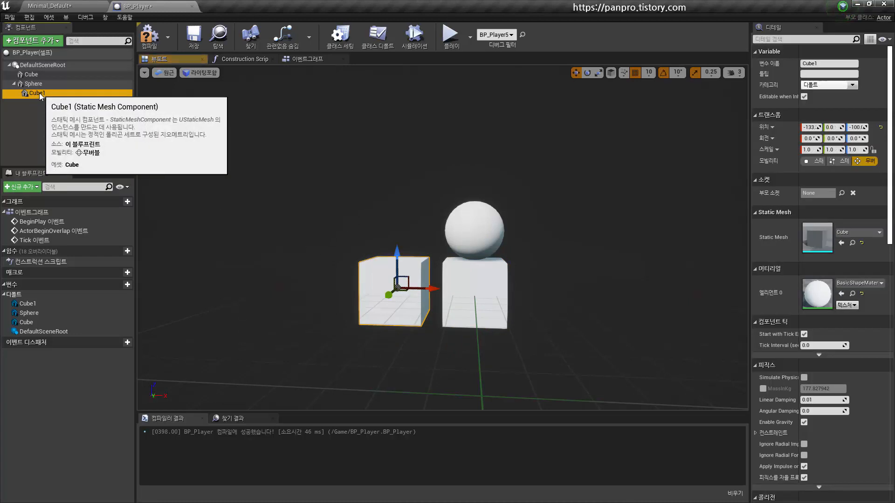
- Detach Cube1 from the Sphere and attach it directly to DefaultSceneRoot
left_click_drag(40, 93, 40, 66)
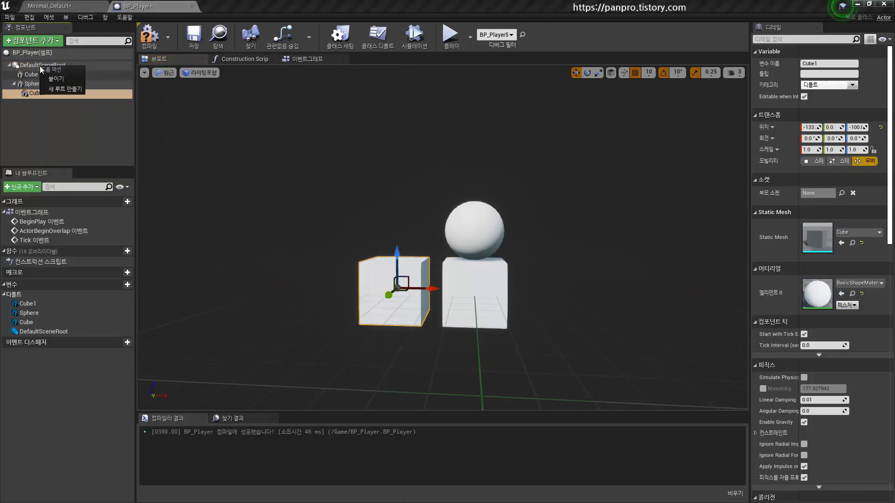
left_click(45, 108)
left_click(38, 93)
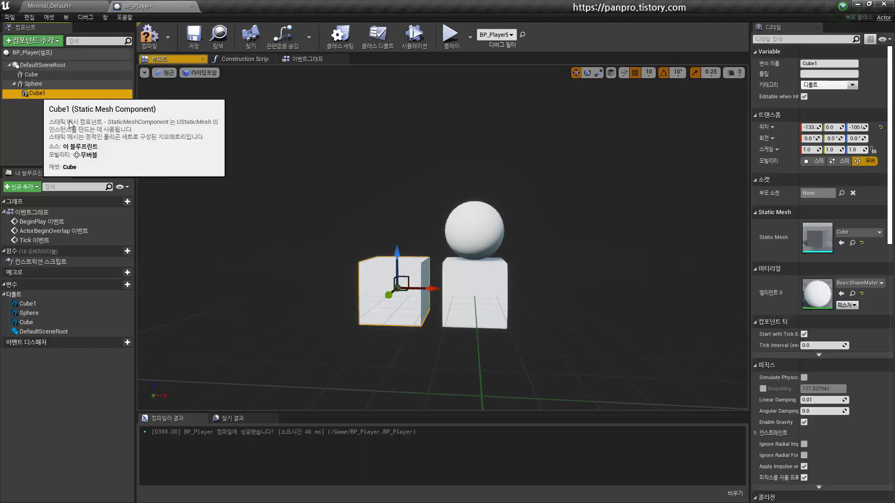
left_click_drag(37, 94, 32, 63)
left_click(69, 77)
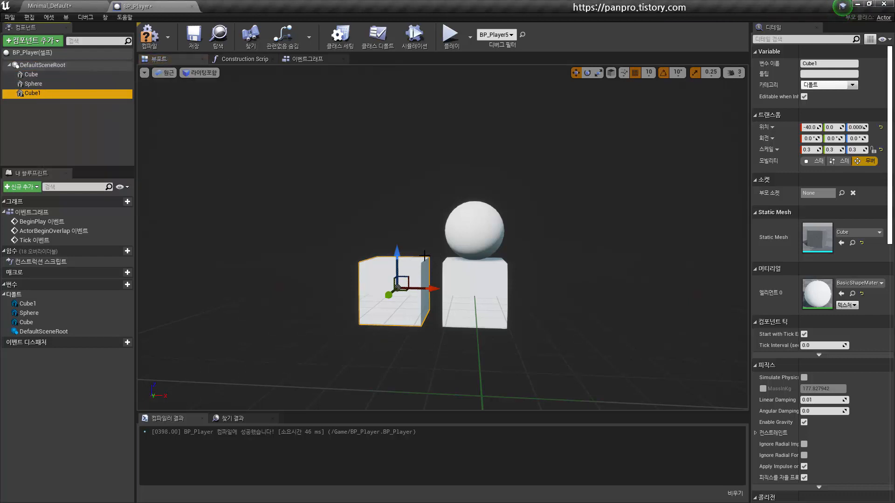
- Scale Cube1 to 0.1 on the X, Y and Z axes
mouse_move(425, 255)
right_mouse_down()
mouse_move(449, 282)
mouse_move(439, 254)
right_mouse_up()
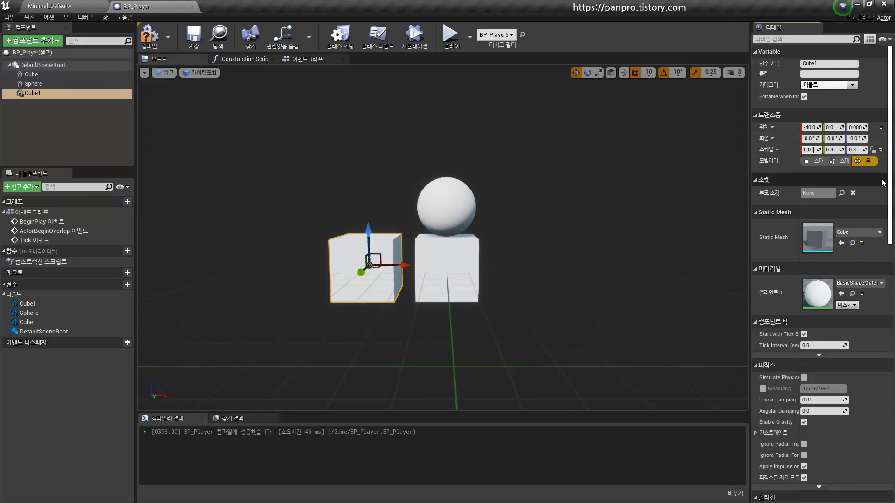
key("Tab")
type("0.1")
key("Tab")
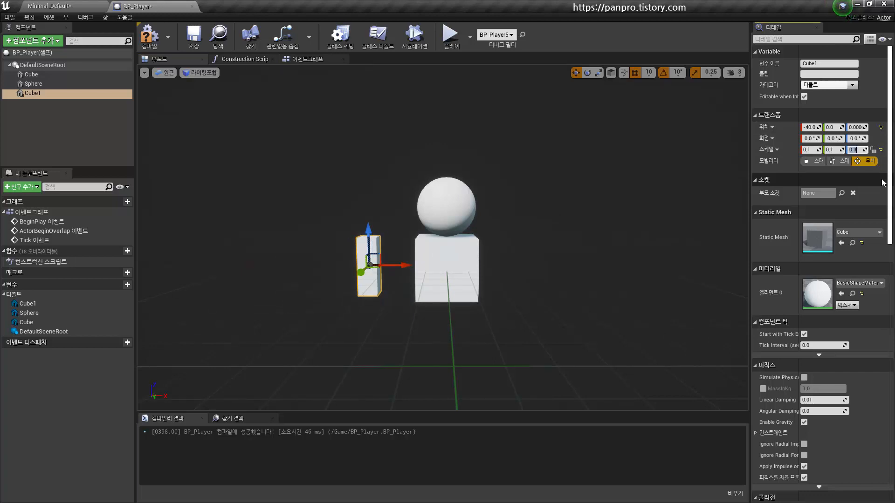
type("0.1")
key("Return")
- Move Cube1 against the body at X -20 and stretch it into an arm with a Y scale of 0.6
right_click_drag(468, 234, 421, 283)
left_click_drag(404, 272, 442, 270)
right_click_drag(443, 271, 571, 275)
right_click_drag(698, 263, 755, 266)
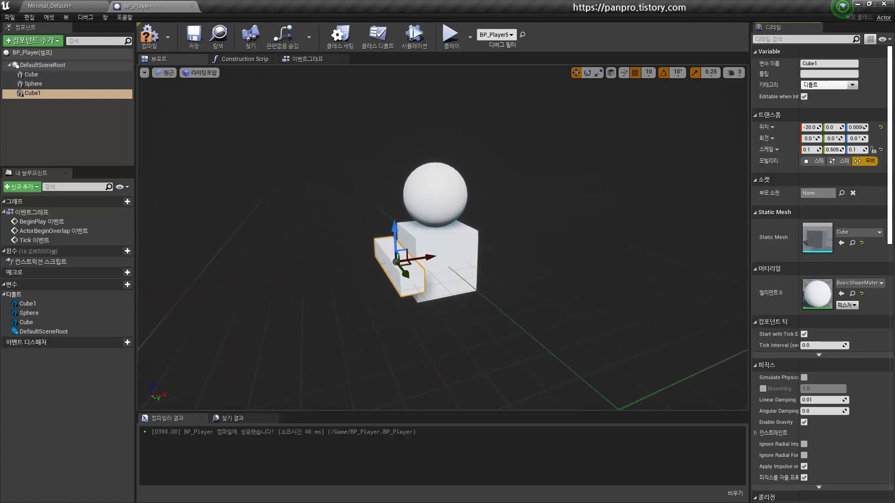
type("0.6")
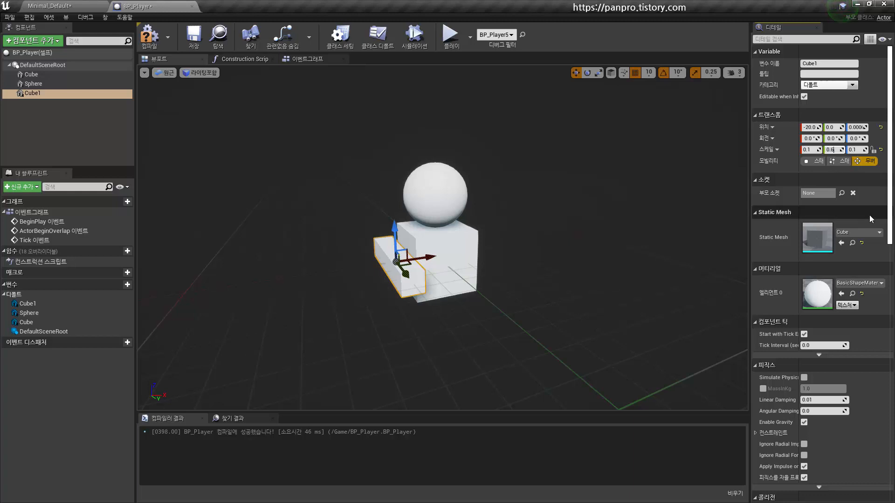
key("Return")
- Shorten the Cube1 arm by setting its Y scale to 0.5
right_click_drag(443, 238, 554, 233)
key("a")
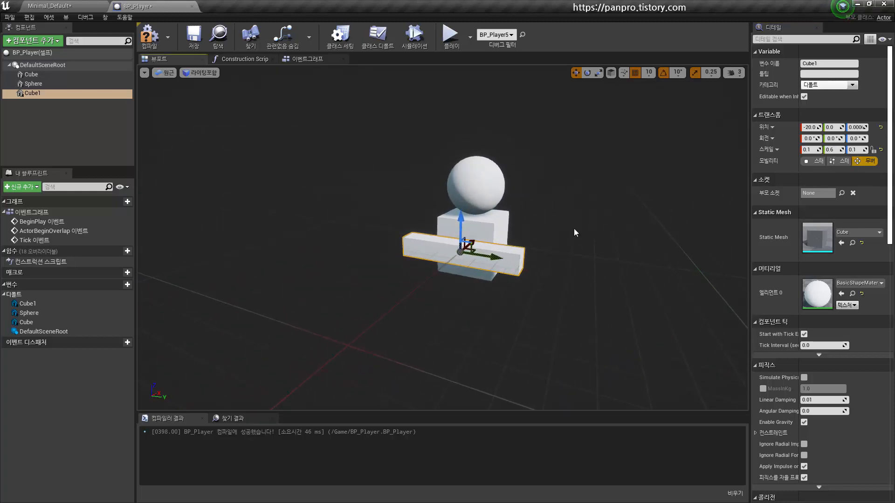
type("0")
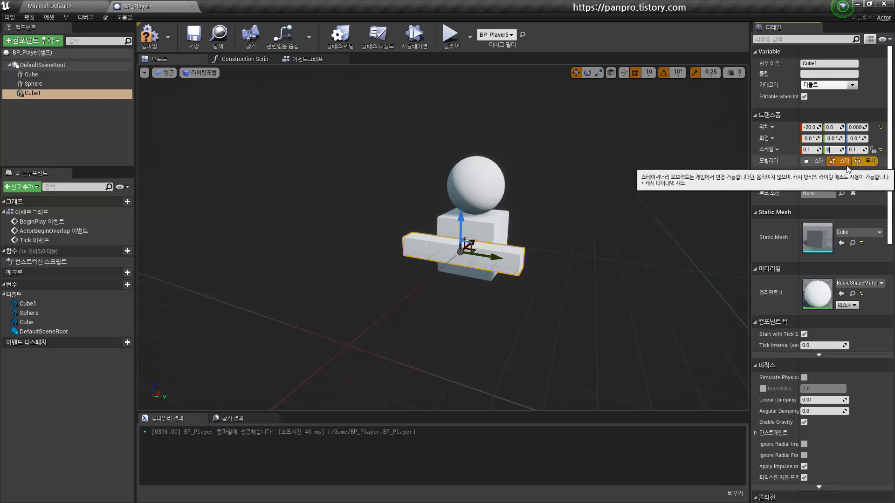
key("d")
right_click_drag(530, 206, 443, 206)
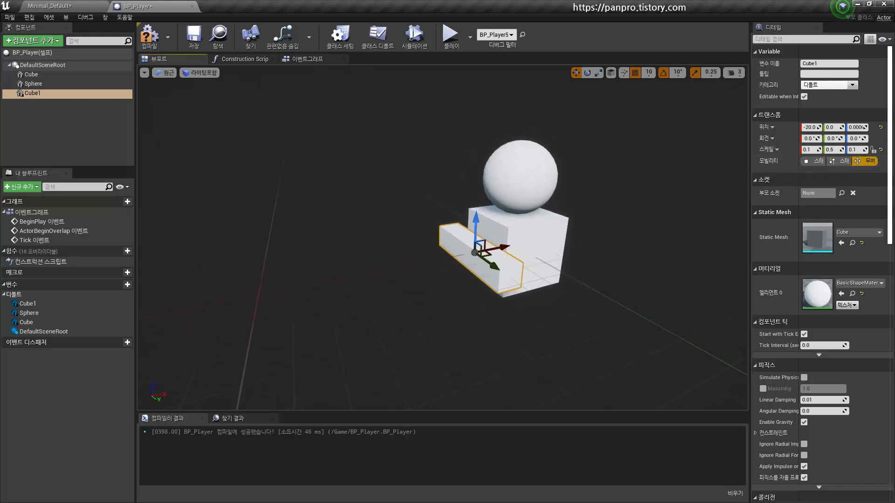
- Move the Cube1 arm forward to Y 20 and raise it to Z 10
left_click_drag(491, 265, 549, 312)
key("d")
right_click_drag(562, 282, 540, 282)
key("a")
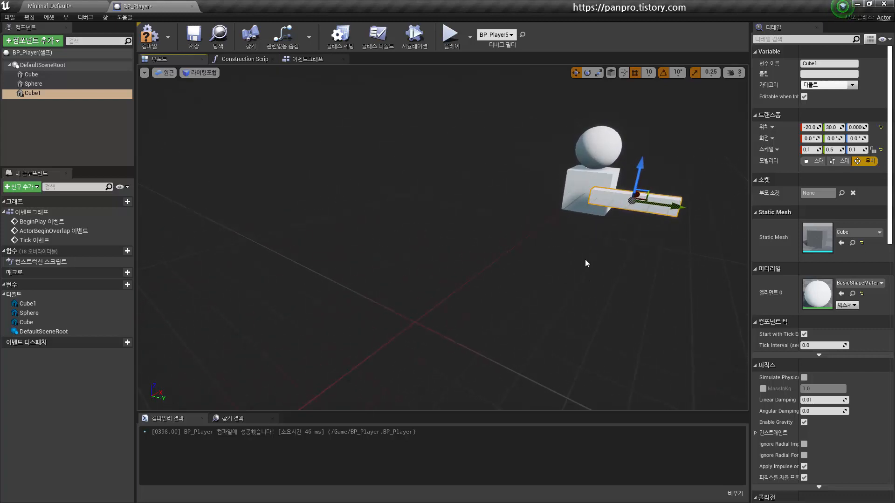
left_click_drag(670, 205, 650, 203)
right_click_drag(612, 203, 588, 203)
key("d")
left_click_drag(557, 169, 558, 158)
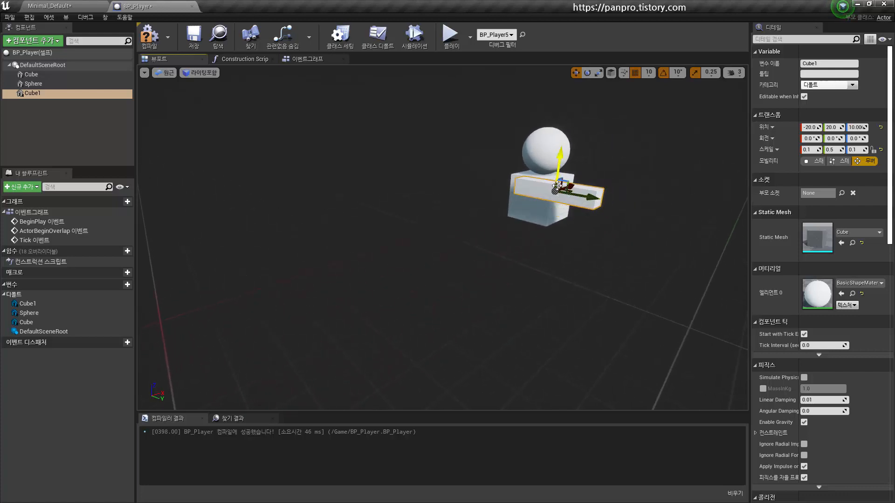
- Check the arm's placement from the front of the figure and compile the BP_Player blueprint
right_click_drag(559, 158, 527, 154)
key("d")
key("d")
key("a")
key("d")
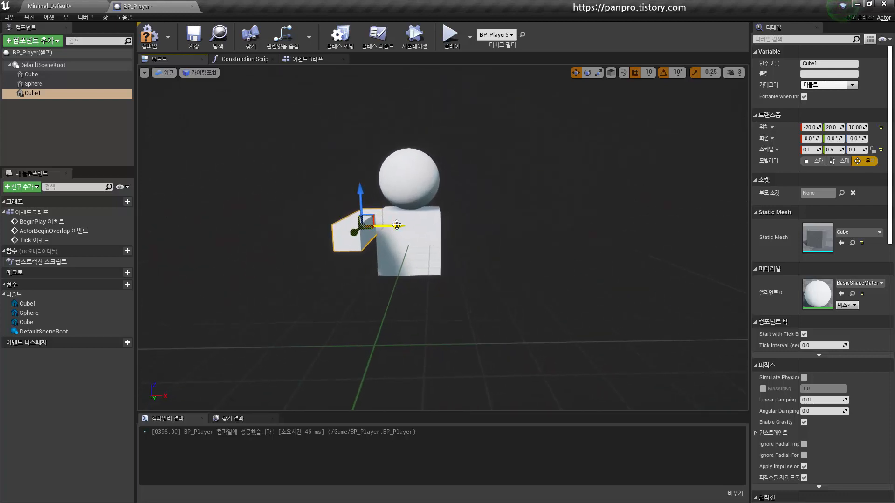
left_click(149, 35)
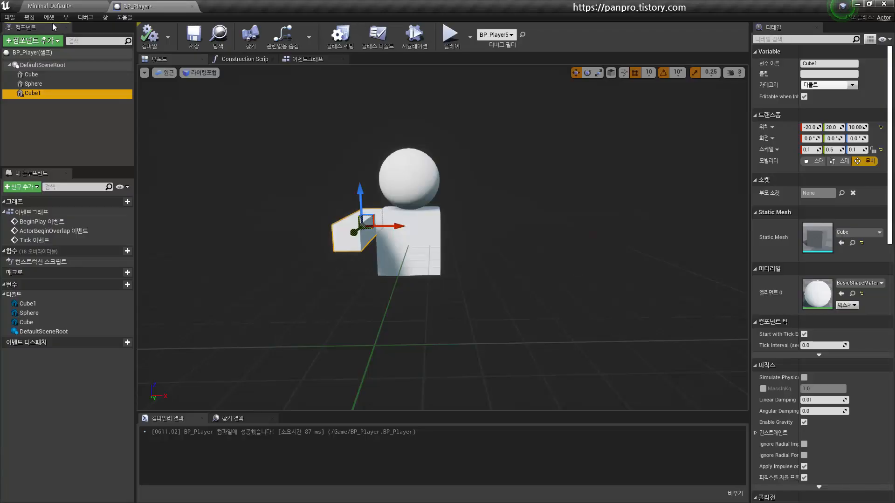
- Check the arm orientation on the five BP_Player instances in the level from several angles
left_click(56, 6)
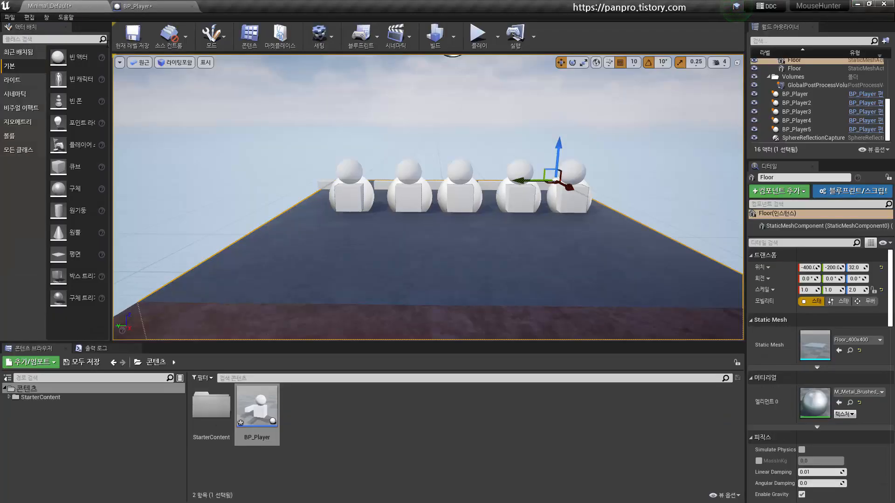
key("a")
right_click_drag(350, 208, 373, 261)
key("a")
key("w")
key("a")
key("a")
key("e")
key("d")
key("d")
key("a")
key("d")
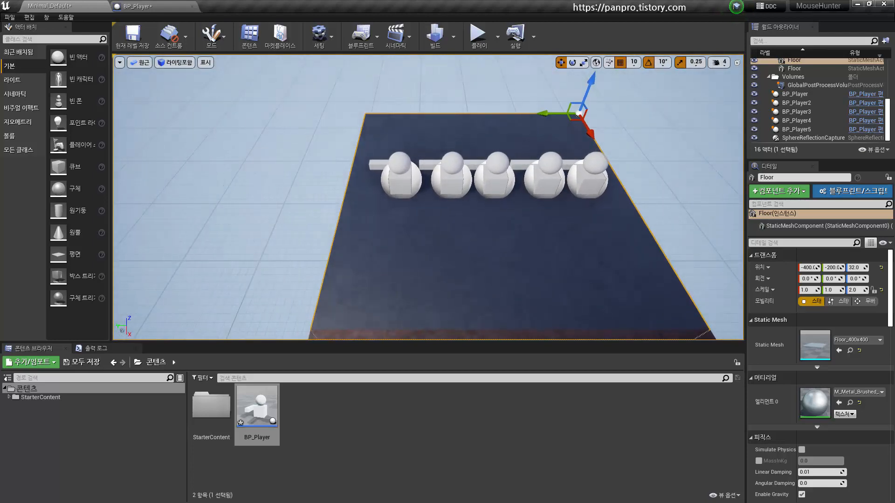
- Return to the BP_Player blueprint and examine the Cube1 arm's direction from around the figure
left_click(139, 7)
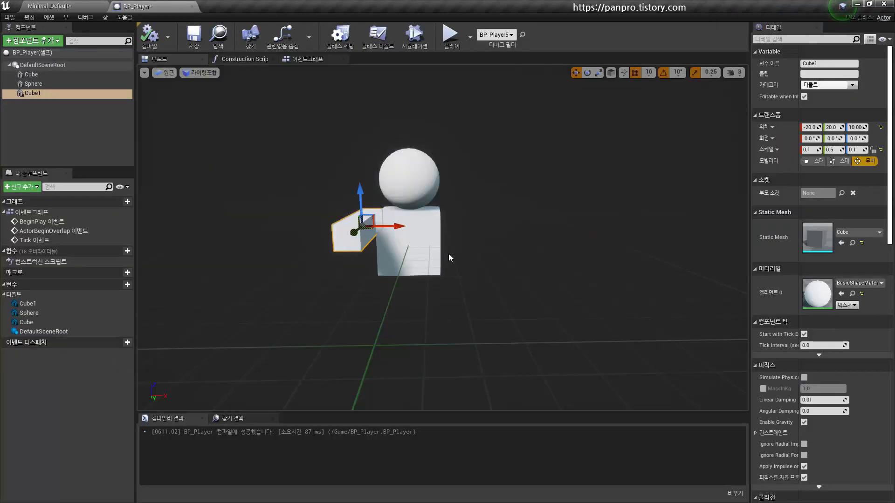
right_click_drag(470, 247, 505, 209)
key("d")
key("d")
key("a")
key("d")
key("a")
key("a")
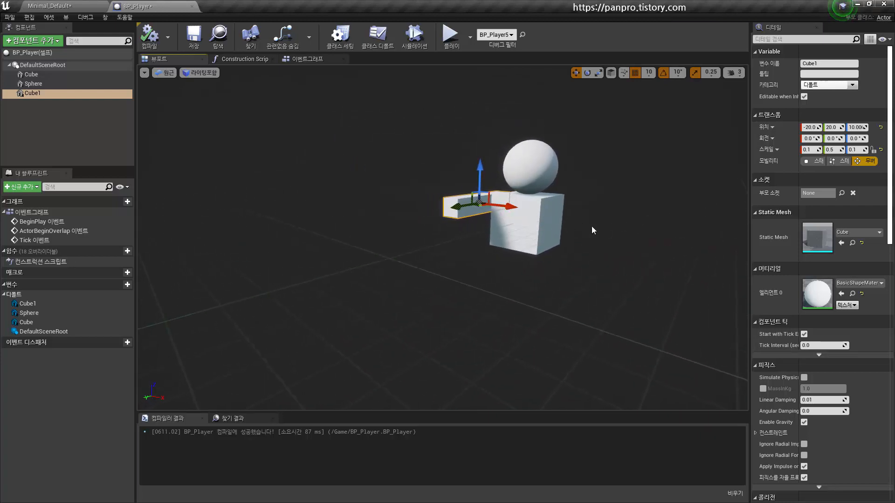
key("d")
right_click_drag(592, 230, 476, 228)
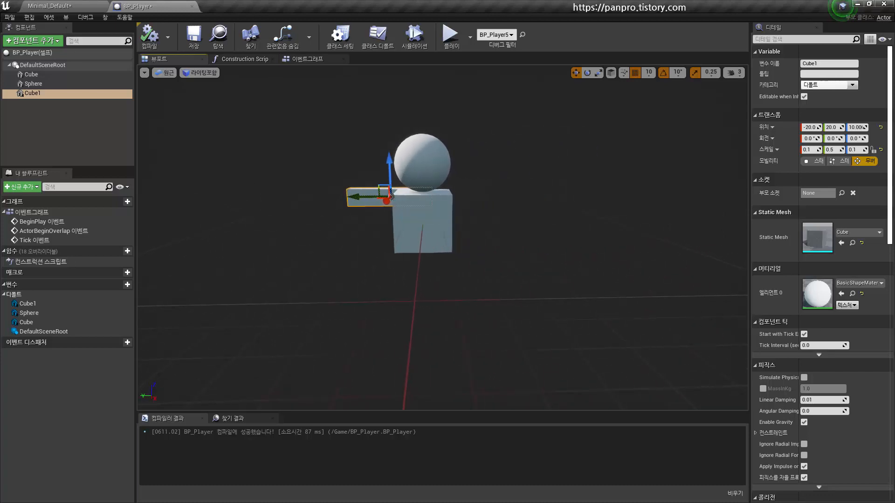
- Move the Cube1 arm along the Y axis to Y 40
key("a")
right_click_drag(597, 224, 596, 224)
right_click_drag(553, 196, 553, 195)
key("a")
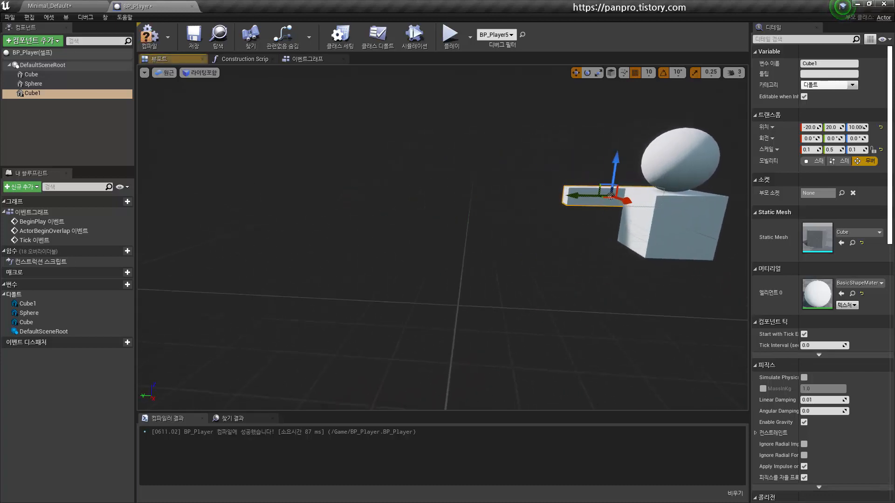
left_click_drag(587, 196, 548, 194)
key("d")
right_click_drag(548, 195, 513, 195)
key("a")
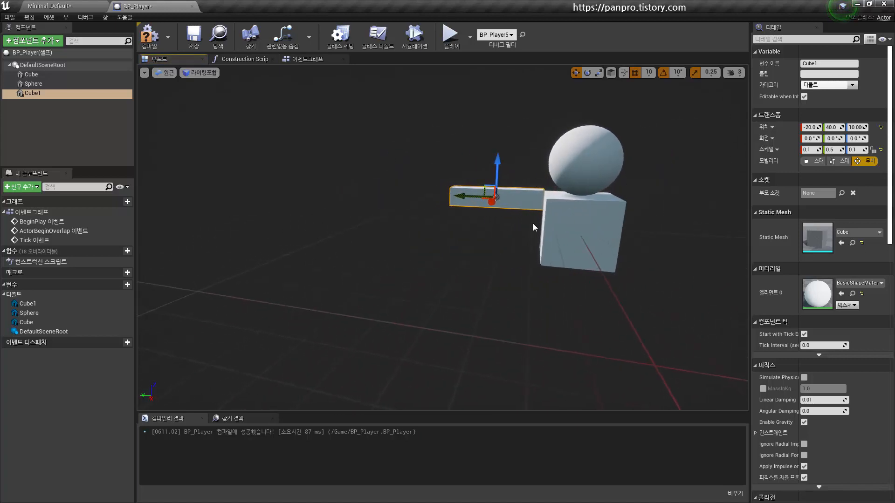
- Rotate the Cube1 arm by setting its Z rotation to 90 degrees
right_click_drag(533, 222, 559, 223)
key("a")
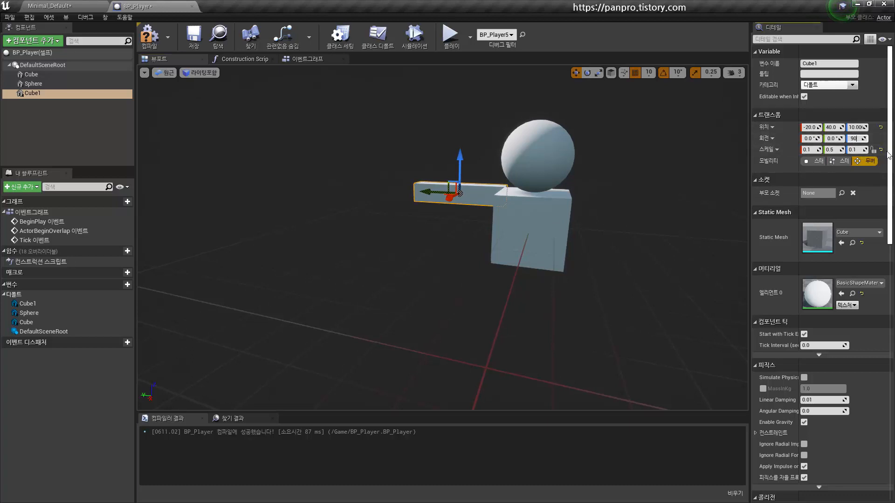
key("Return")
- Position the rotated Cube1 arm beside the body at X 20, Y 20 and compile the blueprint
left_click_drag(613, 164, 522, 168)
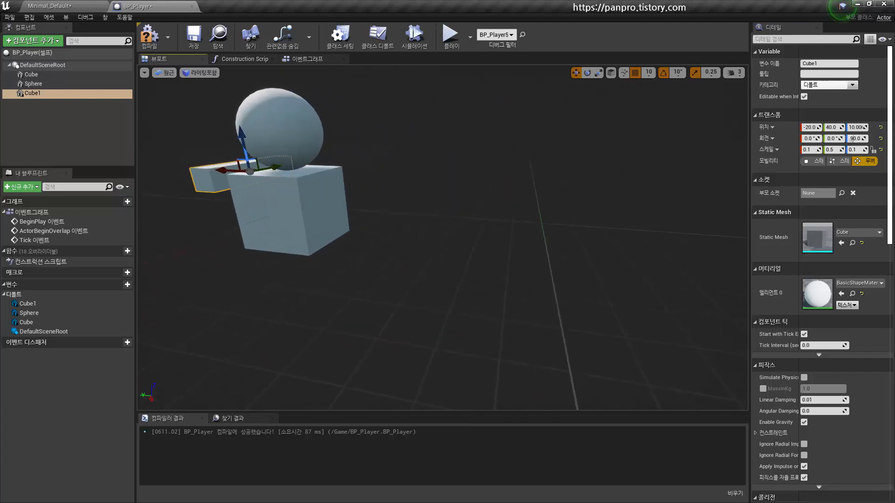
right_click_drag(522, 168, 596, 182)
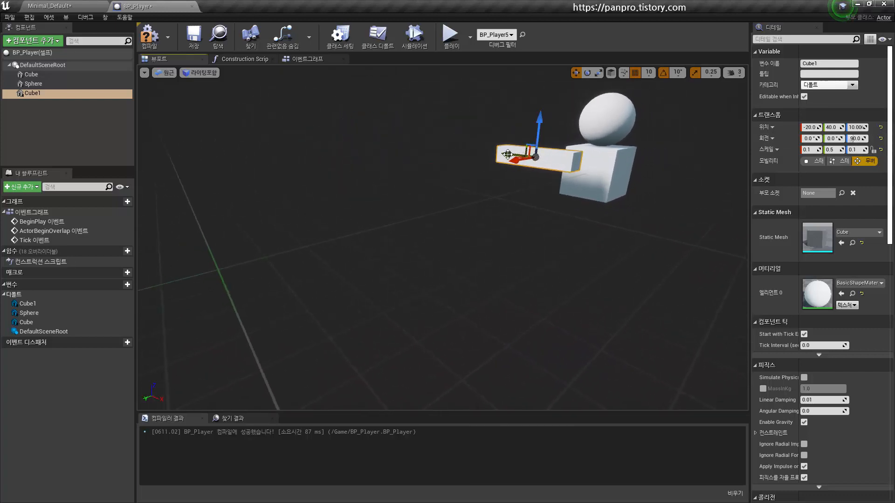
left_click_drag(507, 155, 559, 162)
right_click_drag(559, 163, 513, 163)
left_click_drag(407, 160, 451, 163)
right_click_drag(451, 163, 419, 163)
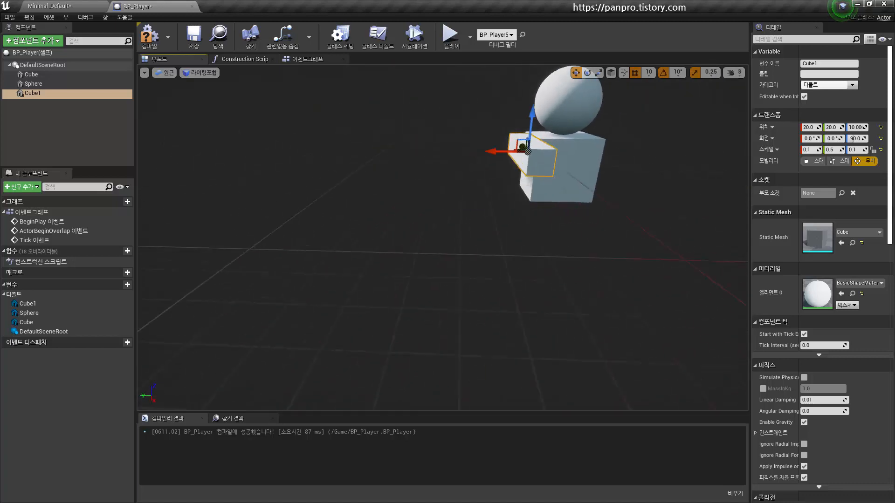
right_click_drag(528, 151, 326, 160)
left_click(159, 36)
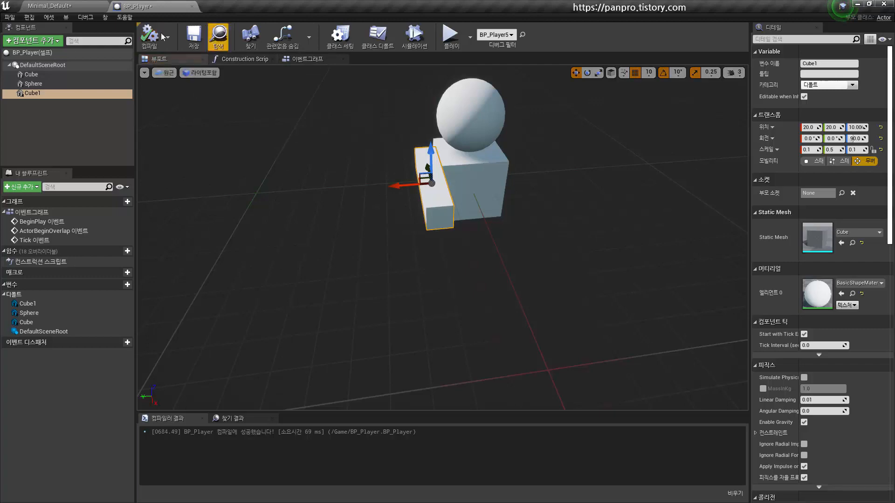
- Check the repositioned arm on the figures in the level
left_click(57, 6)
right_click_drag(431, 242, 388, 203)
key("s")
- In the BP_Player blueprint, duplicate the Cube1 arm and move the copy to the body's other side at Y -20
left_click(142, 6)
key("d")
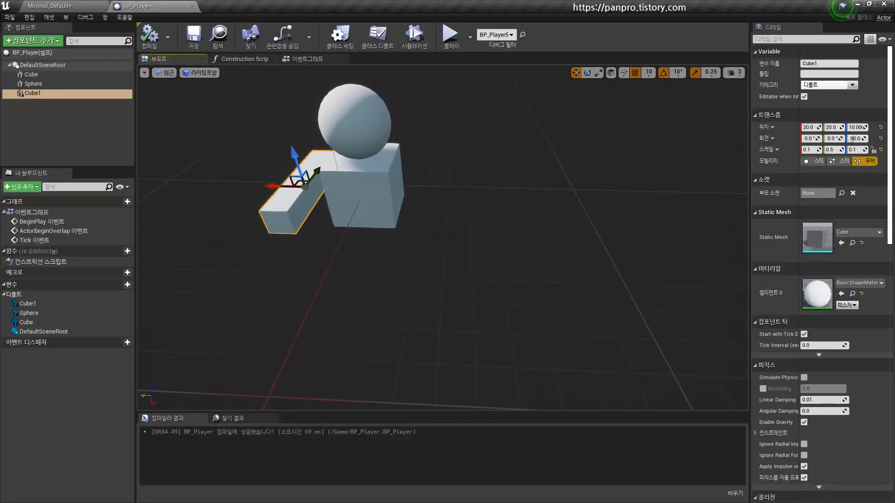
key("ctrl+w")
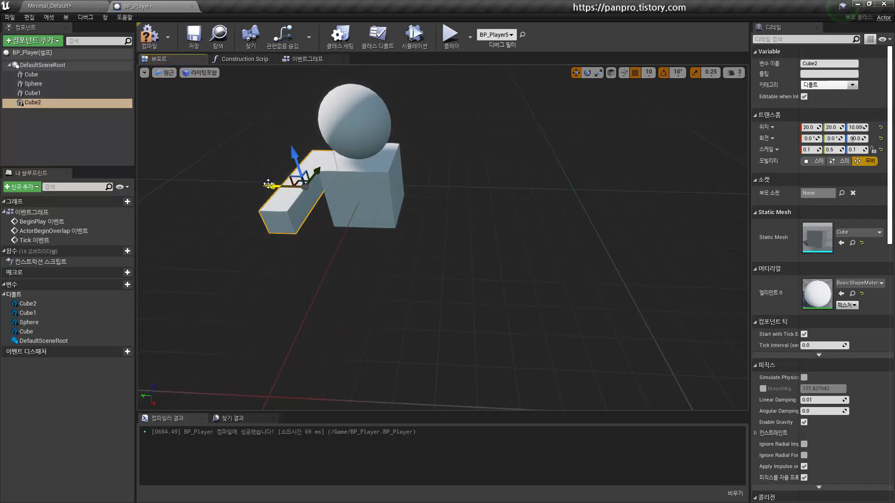
left_click_drag(268, 184, 352, 187)
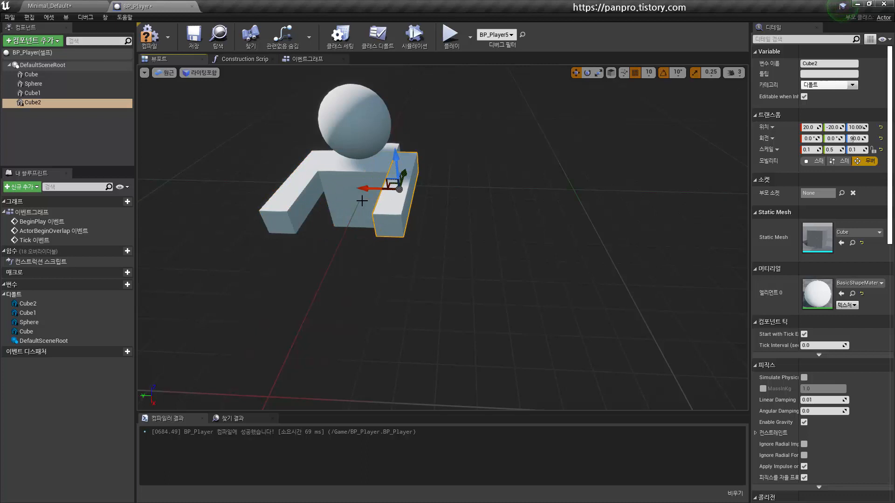
- Examine the placement of both arms on the figure from several sides
right_click_drag(361, 200, 384, 168)
key("a")
key("w")
key("q")
key("s")
key("e")
key("a")
key("d")
key("a")
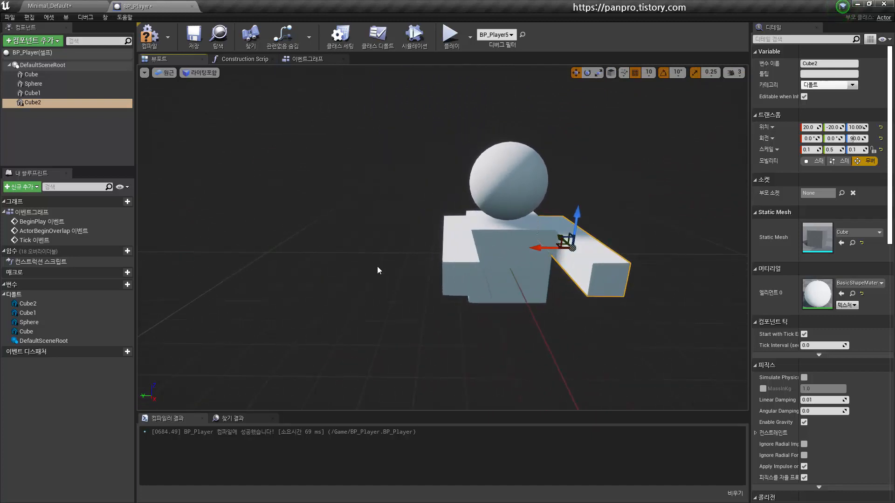
right_click_drag(376, 266, 354, 273)
key("w")
key("d")
key("s")
key("a")
key("d")
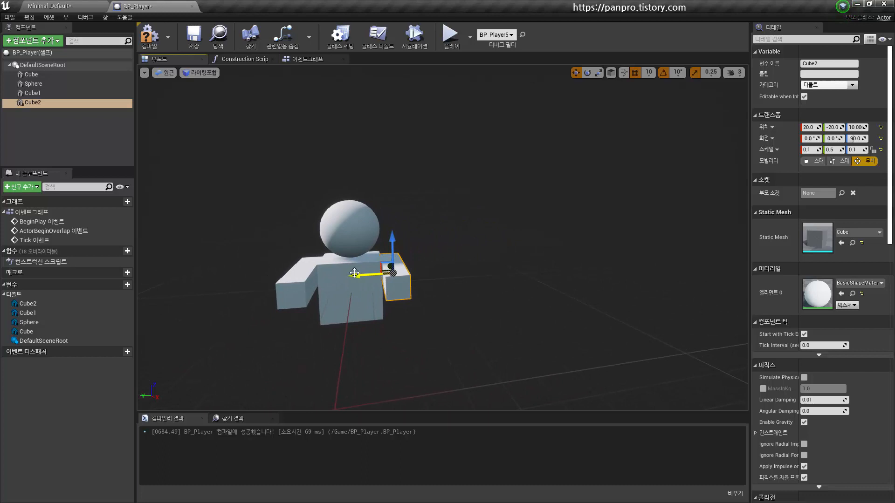
- Tilt the Cube1 arm by setting its X rotation to 10 degrees
left_click(302, 276)
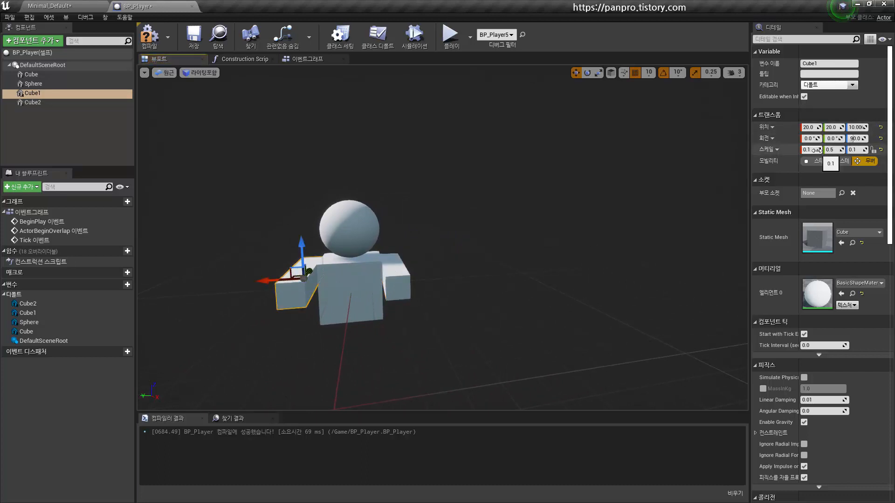
key("a")
right_click_drag(354, 280, 321, 270)
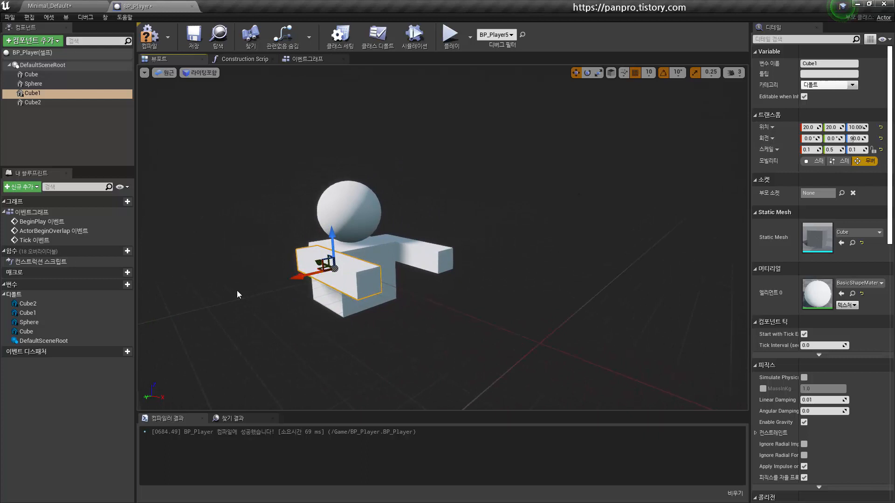
right_click_drag(347, 290, 387, 299)
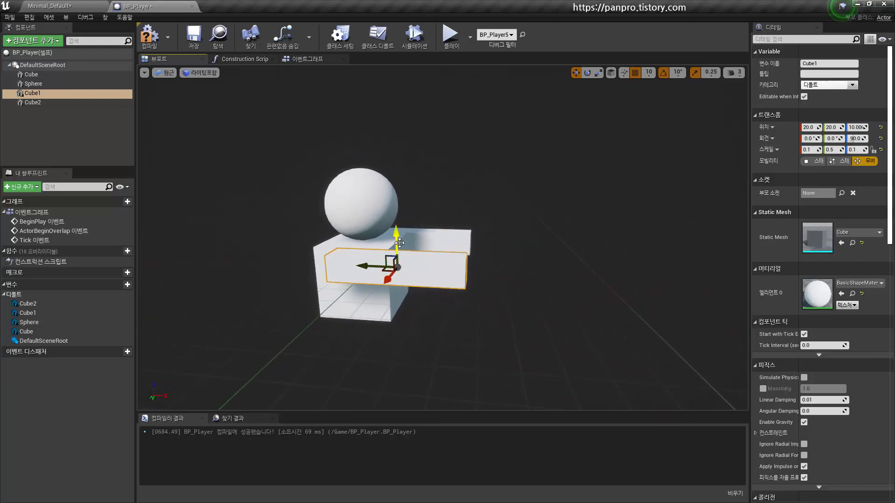
right_click_drag(422, 282, 357, 255)
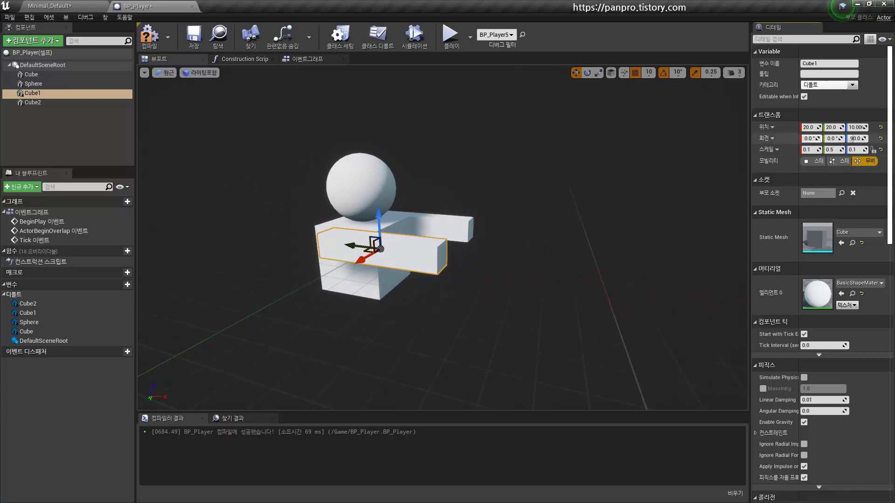
left_click_drag(810, 139, 823, 138)
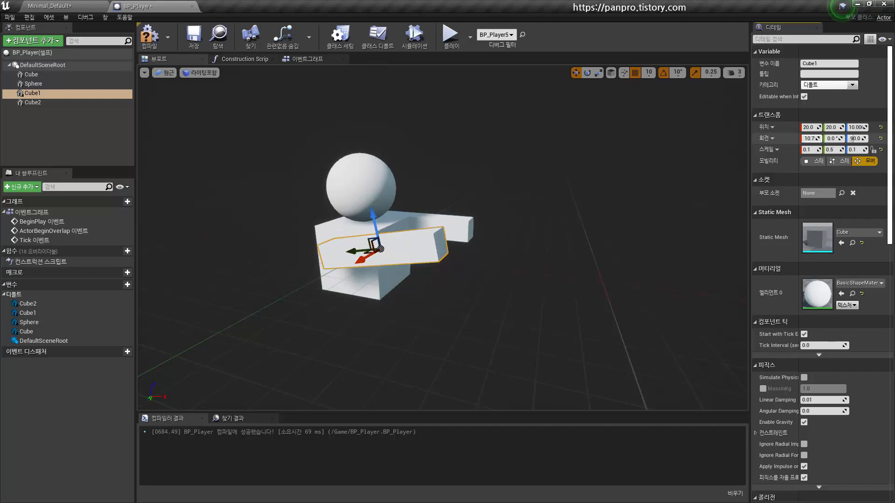
left_click(806, 139)
type("0")
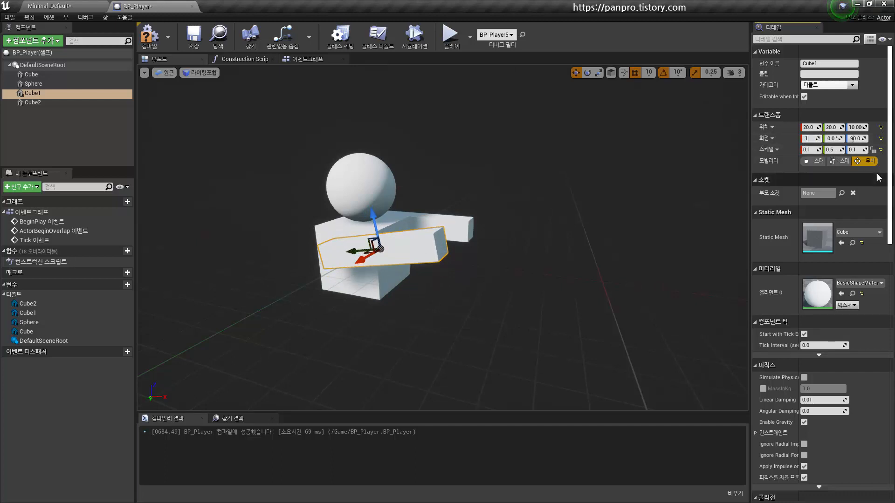
key("Return")
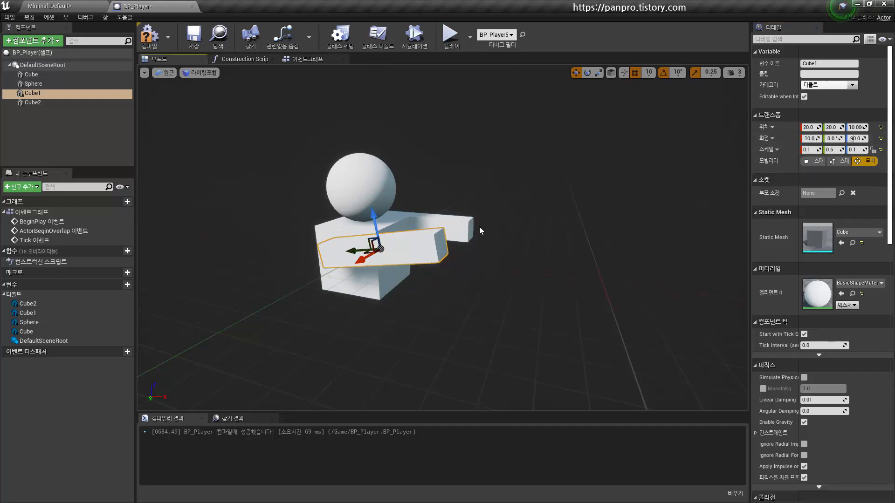
- Tilt the Cube2 arm to match by setting its X rotation to 10 degrees
left_click(478, 226)
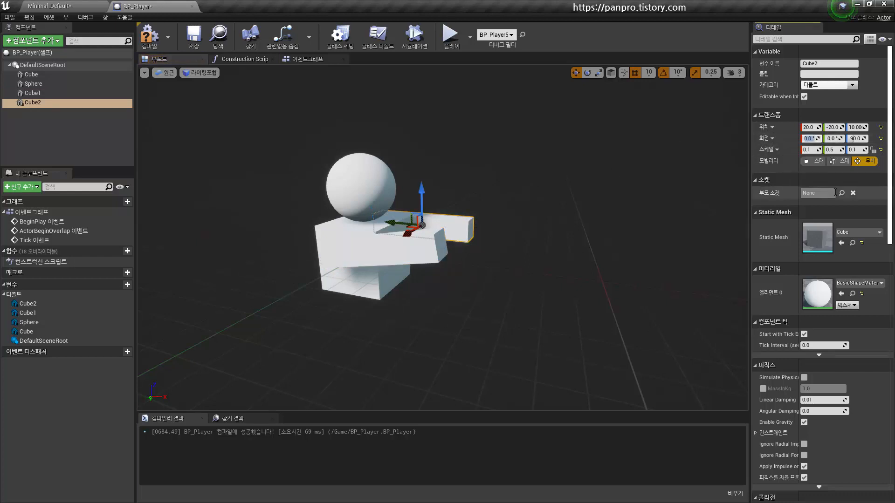
type("10")
key("Return")
- Rename the Cube1 component to arm_R_01
right_click_drag(548, 216, 408, 237)
key("d")
key("a")
key("w")
key("d")
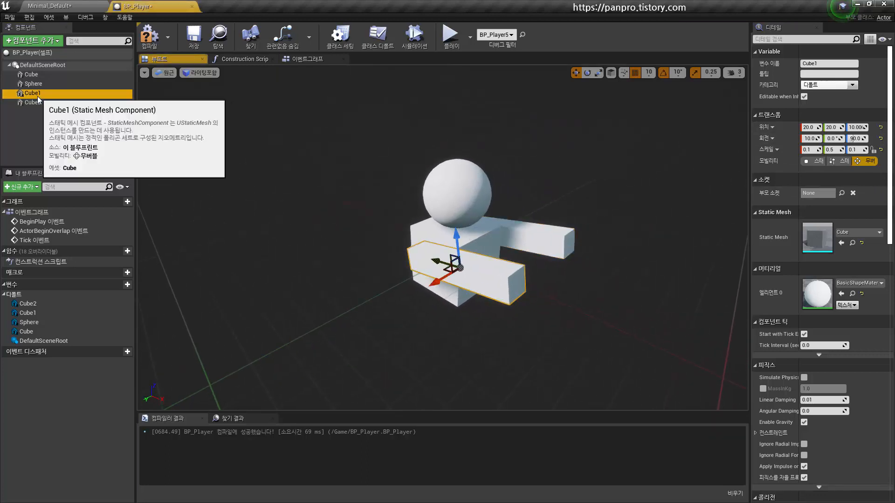
left_click(37, 96)
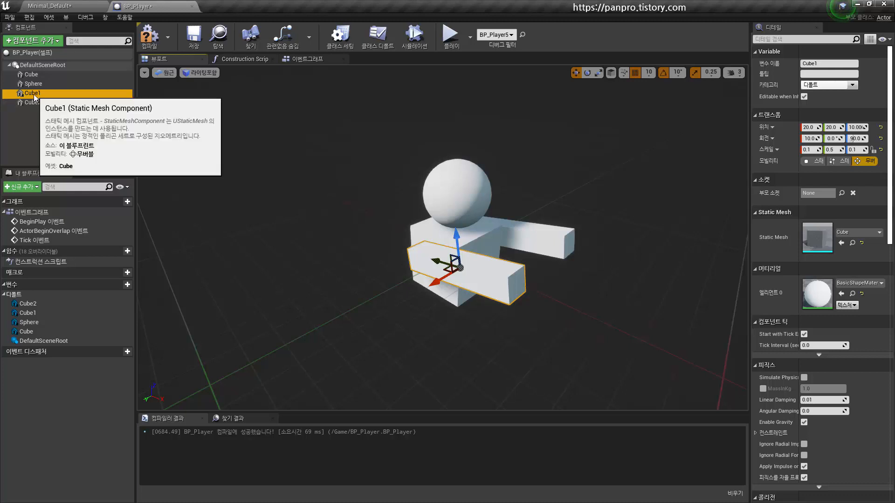
key("F2")
type("arm_R_0")
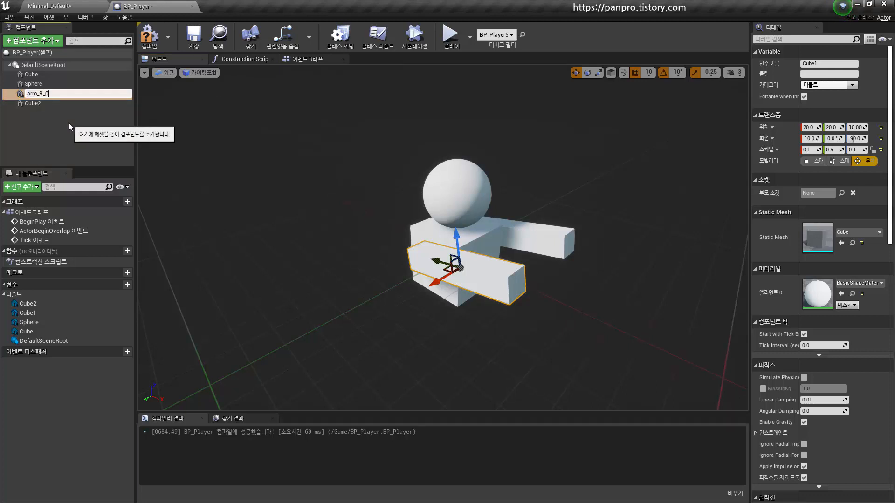
type("1")
key("Return")
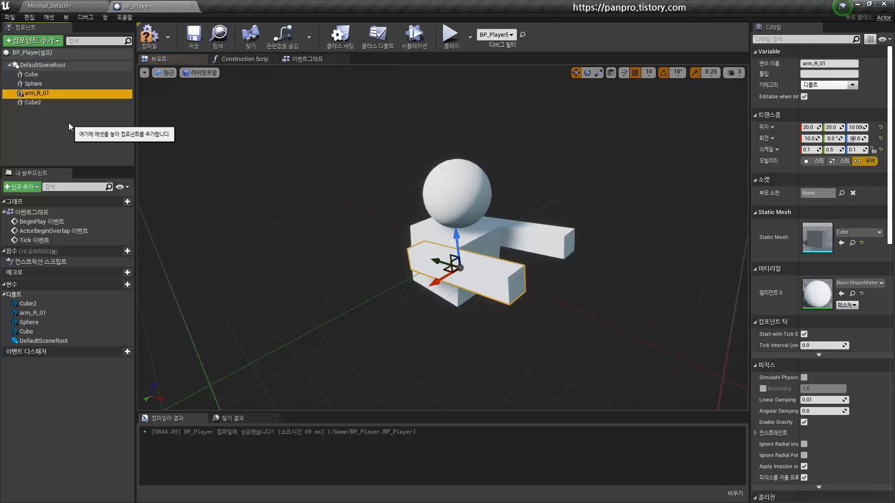
- Rename the Cube2 component to arm_L_01
left_click(541, 242)
left_click(49, 105)
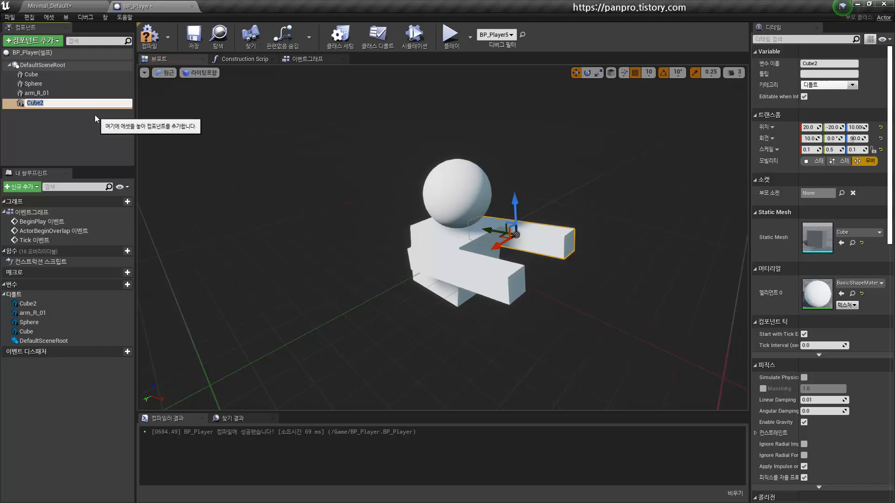
type("arm_L_01")
key("Return")
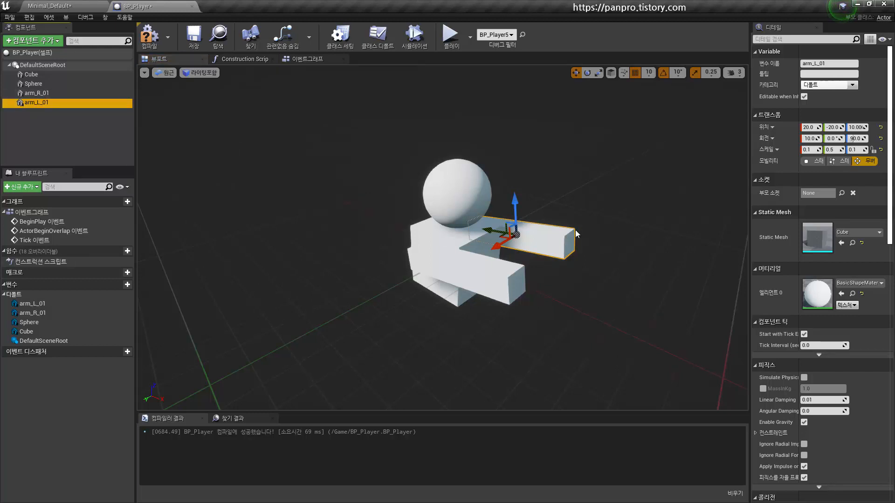
- Compile the BP_Player blueprint and check the arms on the five figures in the level
left_click(475, 261)
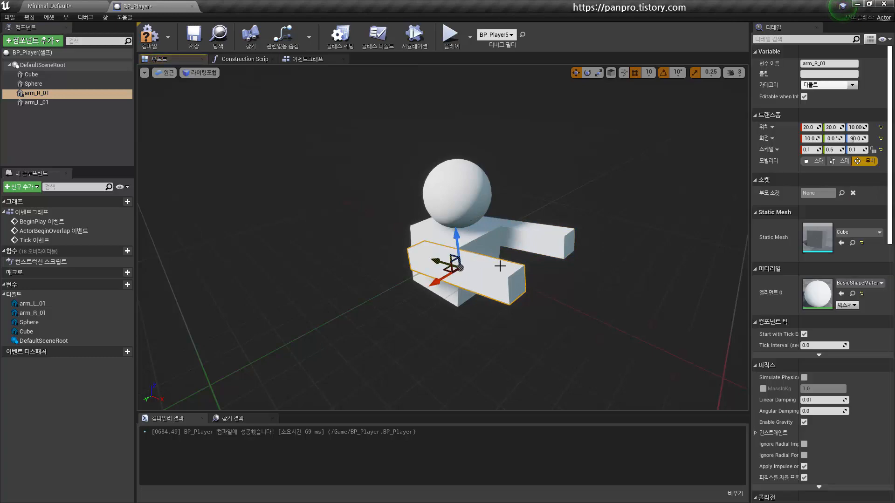
mouse_move(600, 301)
right_mouse_down()
mouse_move(527, 300)
mouse_move(662, 303)
mouse_move(601, 302)
right_mouse_up()
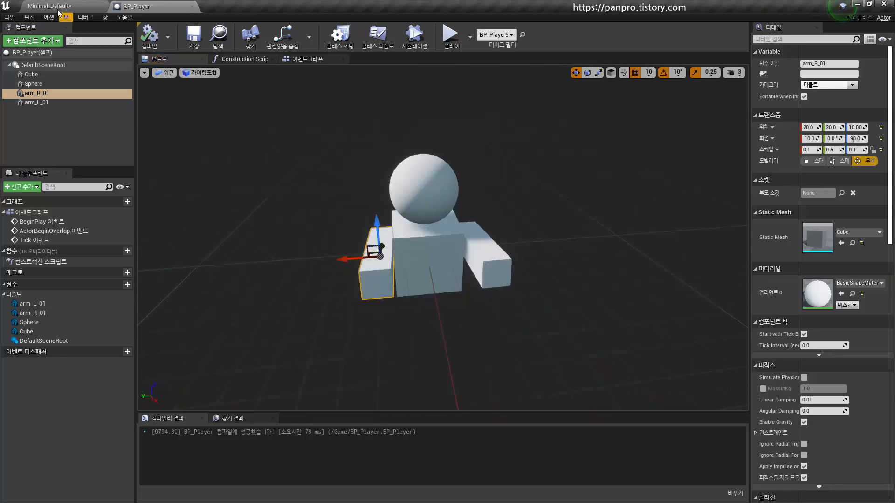
left_click(58, 10)
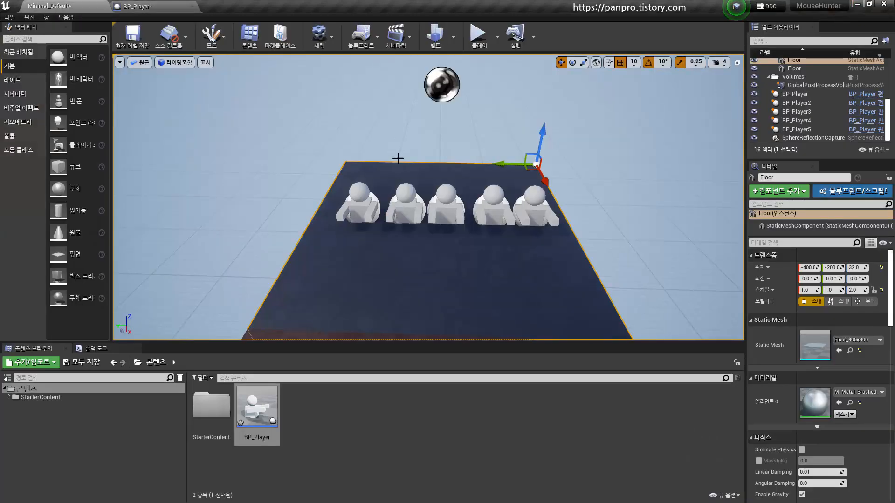
mouse_move(428, 197)
right_mouse_down()
mouse_move(428, 219)
mouse_move(428, 178)
mouse_move(428, 209)
right_mouse_up()
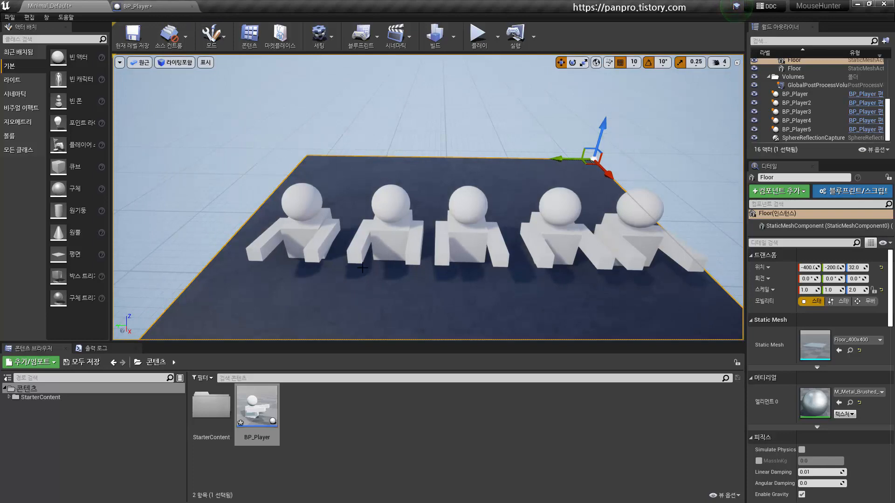
- Lower the level viewport's camera speed to 3
right_click_drag(428, 198, 428, 170)
key("w")
key("w")
mouse_move(645, 130)
right_mouse_down()
mouse_move(645, 112)
mouse_move(645, 130)
right_mouse_up()
key("s")
key("w")
left_click(725, 66)
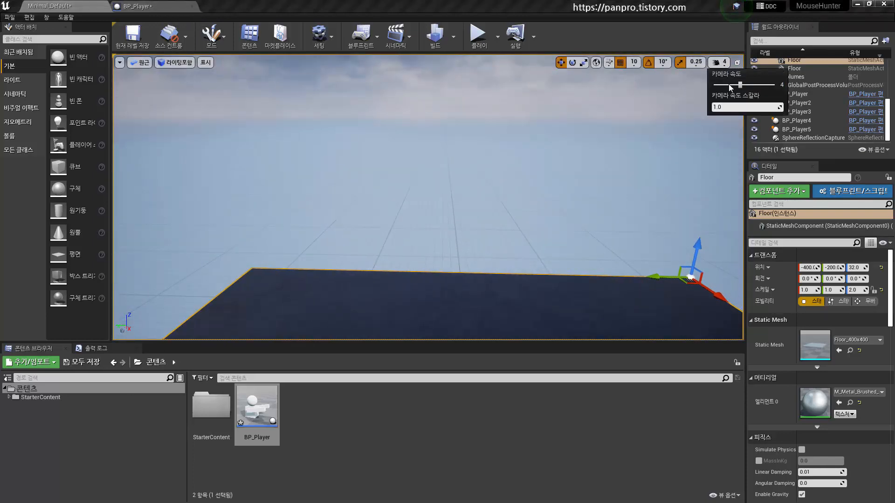
left_click_drag(740, 85, 732, 82)
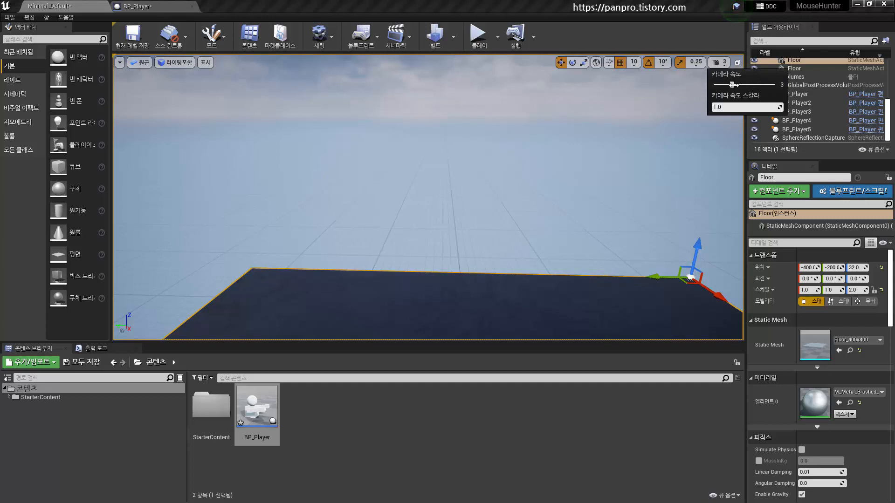
left_click(643, 119)
- Examine the row of five BP_Player figures on the floor in the level viewport
key("s")
right_click_drag(643, 119, 579, 155)
key("s")
key("w")
key("w")
key("w")
key("s")
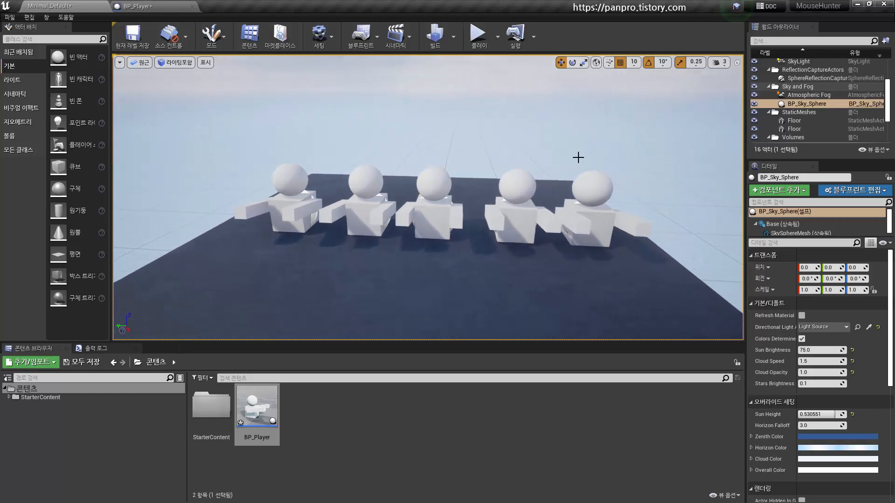
- Duplicate the arm_R_01 component in the BP_Player blueprint and keep the copy's name
left_click(140, 6)
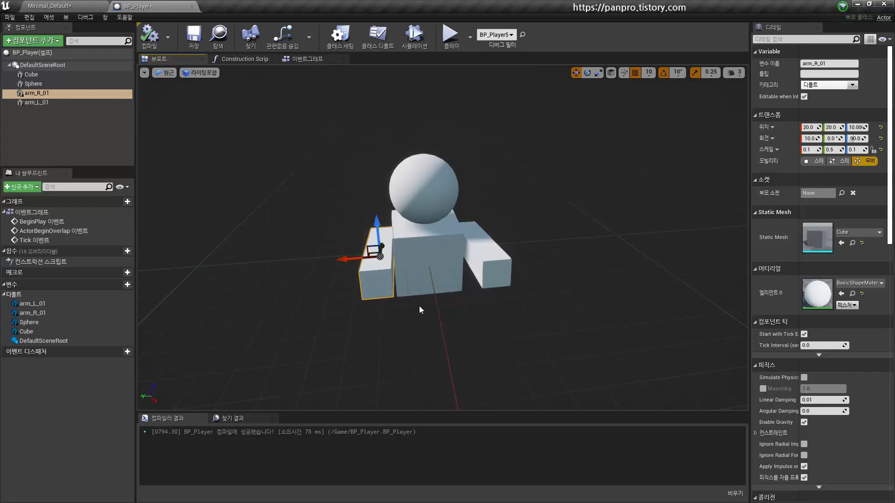
key("ctrl+w")
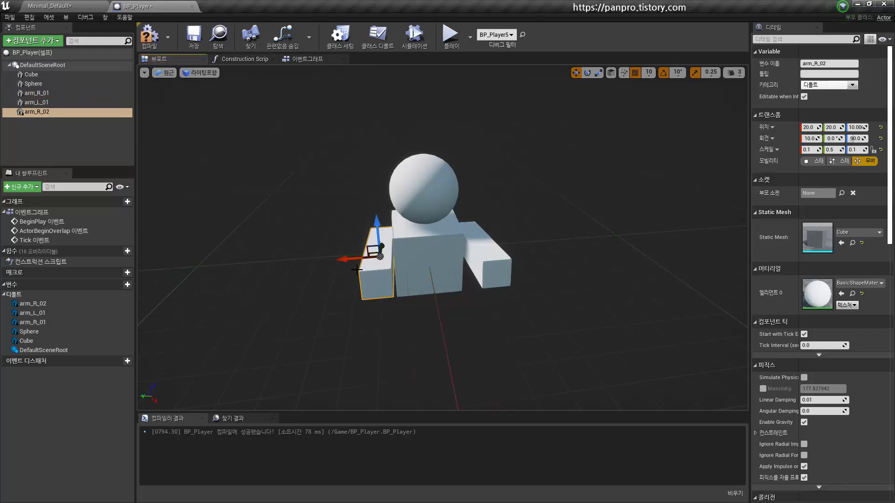
left_click(46, 112)
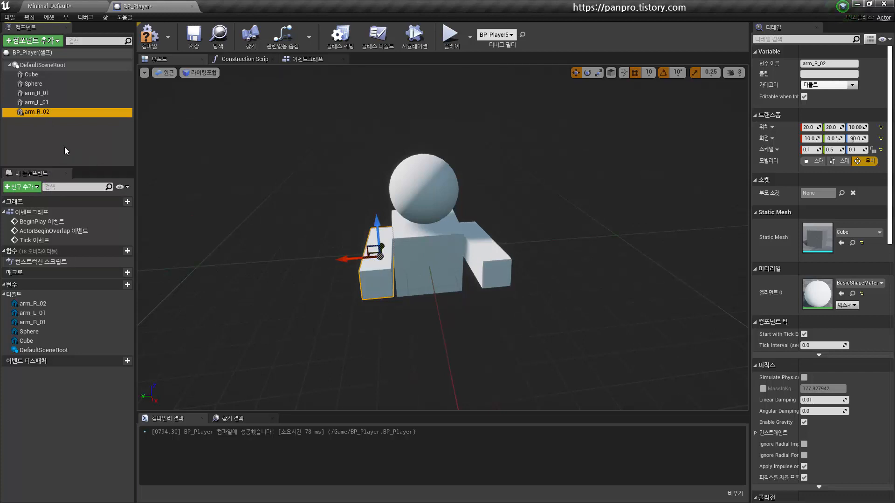
left_click(37, 111)
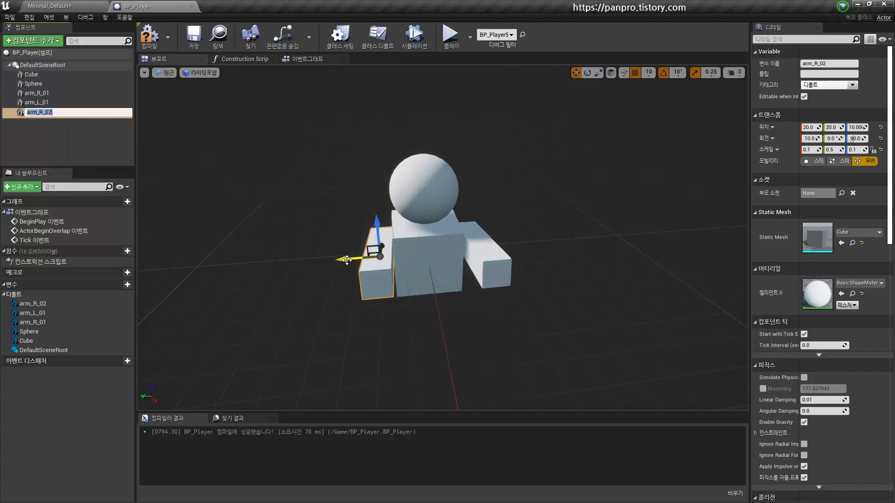
key("Return")
- Move the arm_R_02 component forward from the upper arm to about X 39.7 and Z 13.5
key("a")
right_click_drag(387, 264, 540, 264)
left_click_drag(397, 256, 452, 256)
key("d")
mouse_move(485, 289)
right_mouse_down()
mouse_move(373, 298)
mouse_move(372, 317)
mouse_move(373, 299)
mouse_move(298, 298)
mouse_move(484, 287)
right_mouse_up()
key("d")
key("a")
key("a")
key("d")
key("a")
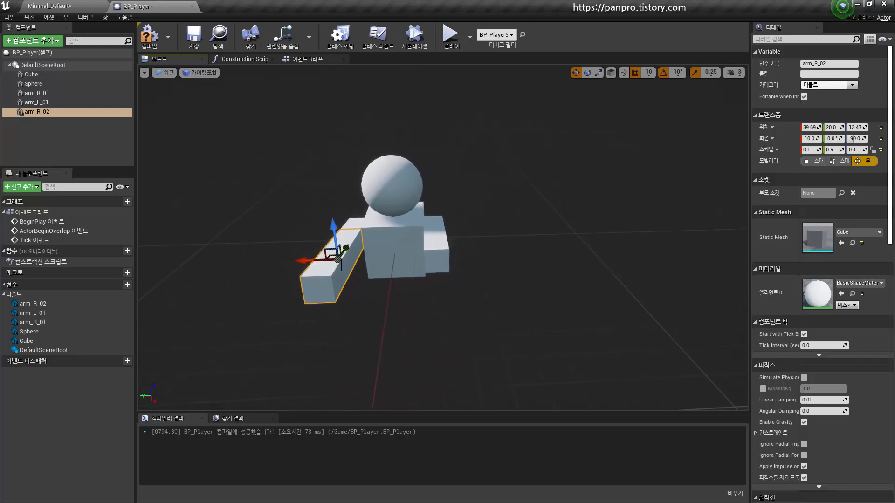
right_click_drag(377, 289, 335, 252)
key("s")
key("w")
key("ctrl+2")
left_click_drag(353, 200, 358, 346)
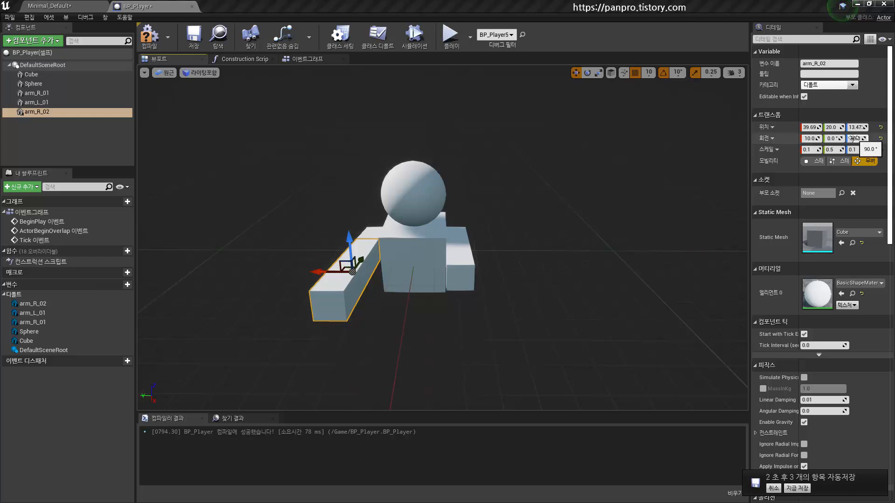
- Turn arm_R_02 sideways in front of the body by setting its Z rotation to 0 degrees
left_click_drag(853, 138, 849, 139)
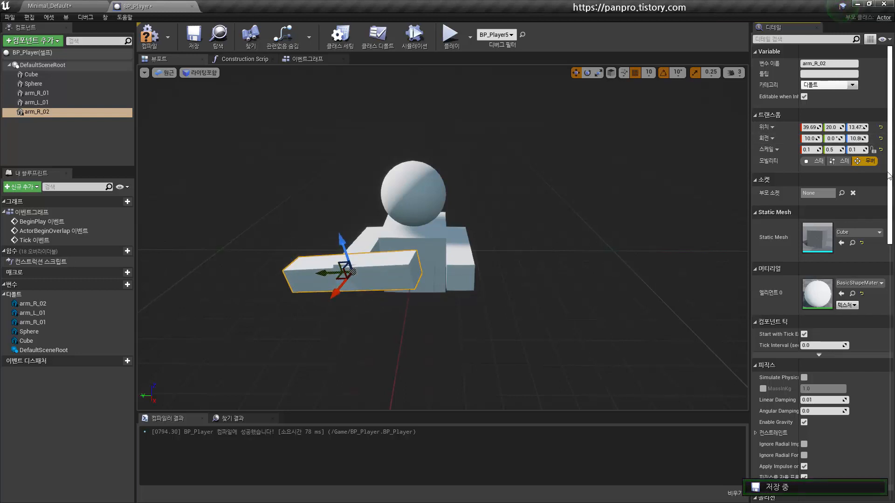
left_click(857, 138)
type("0")
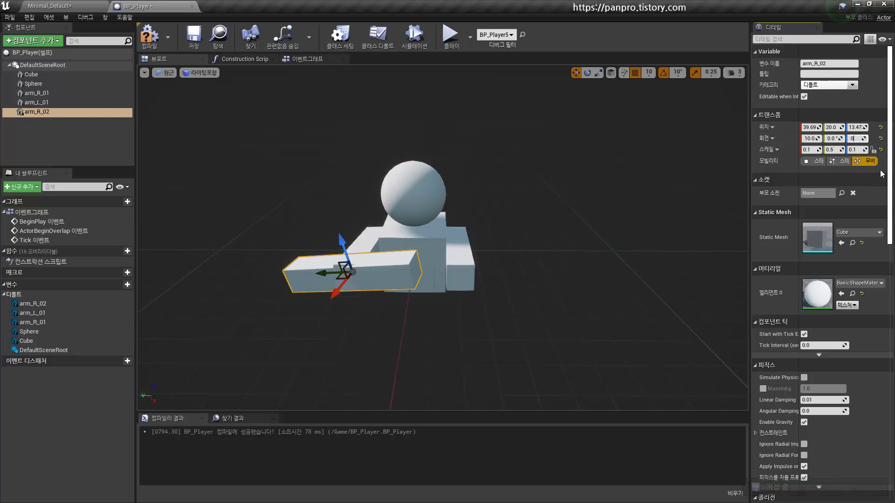
key("Return")
mouse_move(446, 244)
right_mouse_down()
mouse_move(451, 292)
mouse_move(449, 233)
right_mouse_up()
key("s")
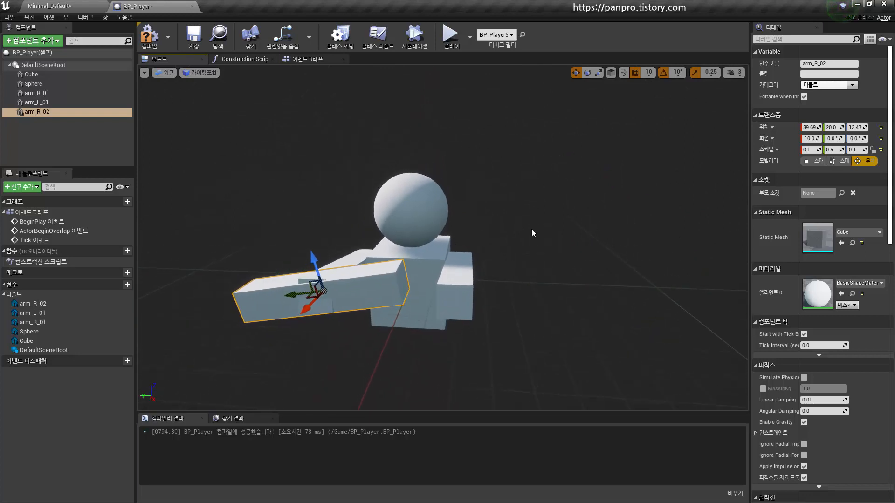
- Tilt arm_R_02 diagonally by setting its X rotation to 45 degrees
left_click_drag(801, 141, 800, 139)
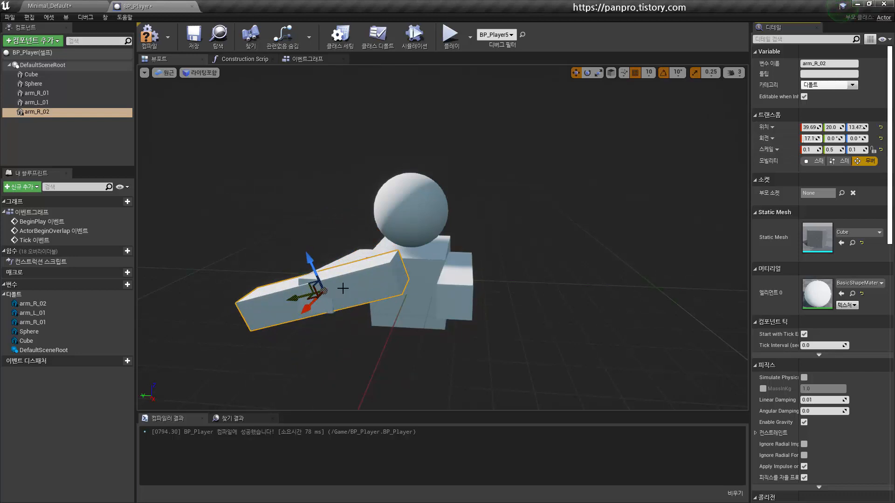
left_click_drag(804, 138, 806, 138)
left_click(810, 139)
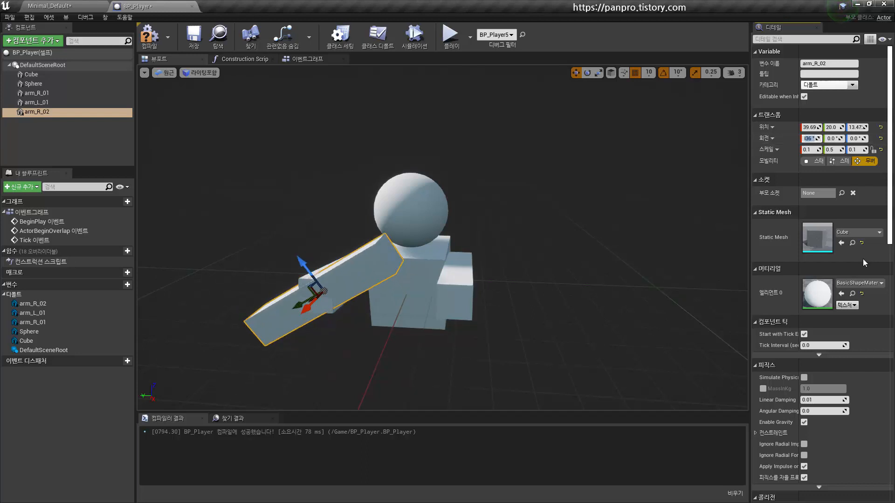
type("45")
key("Return")
- Pull arm_R_02 back toward the body to about X 29.7
right_click_drag(522, 297, 681, 305)
key("d")
key("a")
right_click_drag(346, 293, 364, 293)
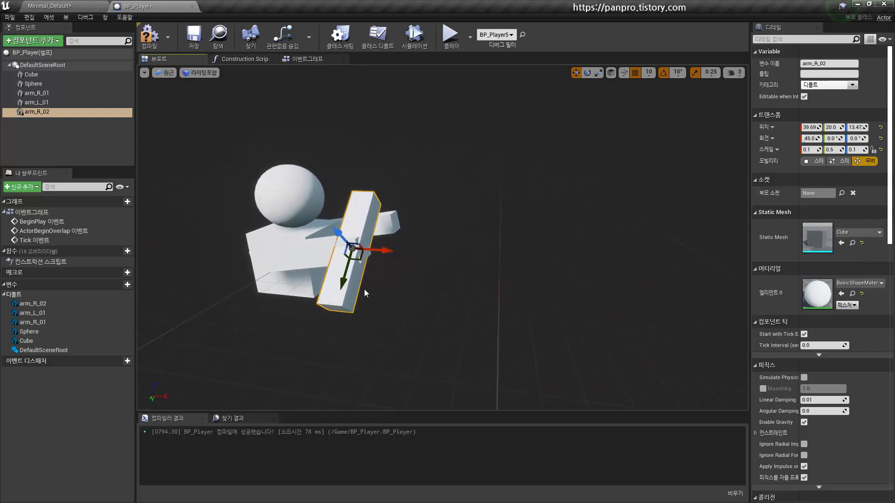
left_click_drag(373, 251, 359, 251)
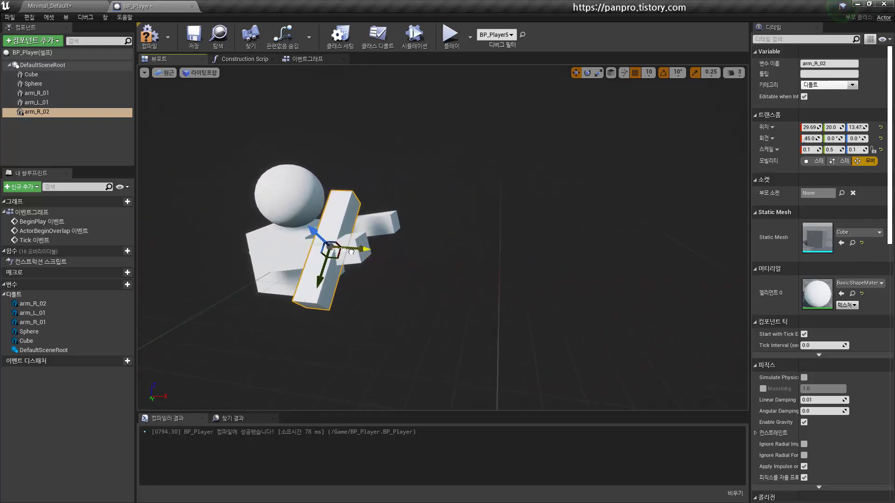
- Shift arm_R_02 inward across the chest to about Y 5.9 and Z 13.5
key("d")
right_click_drag(359, 251, 425, 225)
key("w")
key("q")
key("a")
left_click_drag(432, 217, 439, 212)
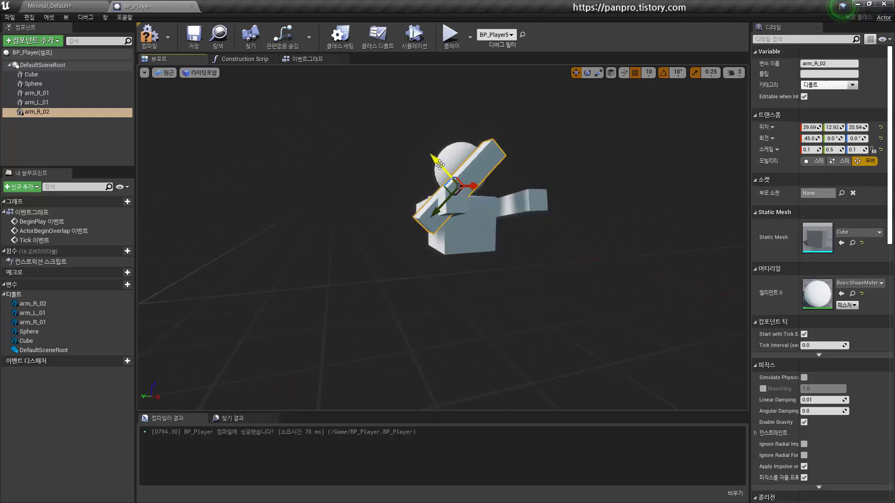
left_click_drag(445, 174, 461, 191)
key("d")
right_click_drag(462, 191, 361, 184)
key("a")
key("s")
key("d")
key("w")
key("d")
key("s")
key("a")
key("w")
key("e")
key("d")
key("s")
key("a")
key("q")
left_click_drag(428, 249, 426, 252)
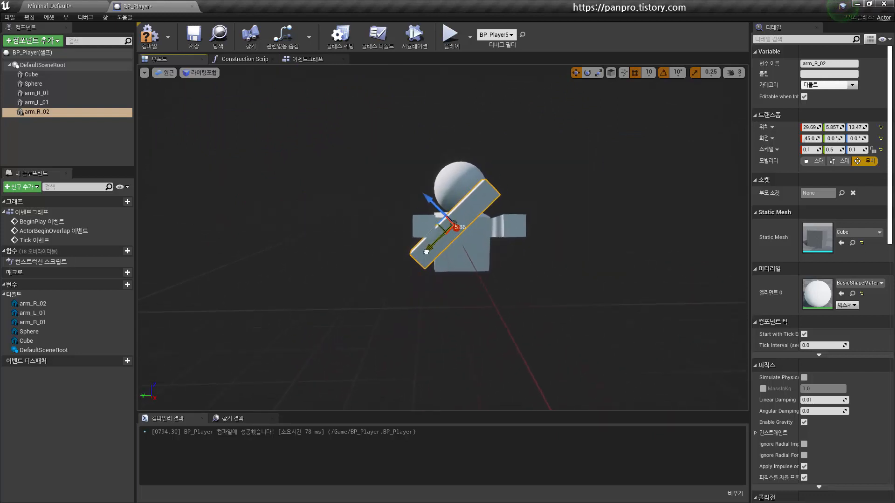
key("d")
right_click_drag(431, 250, 435, 250)
key("a")
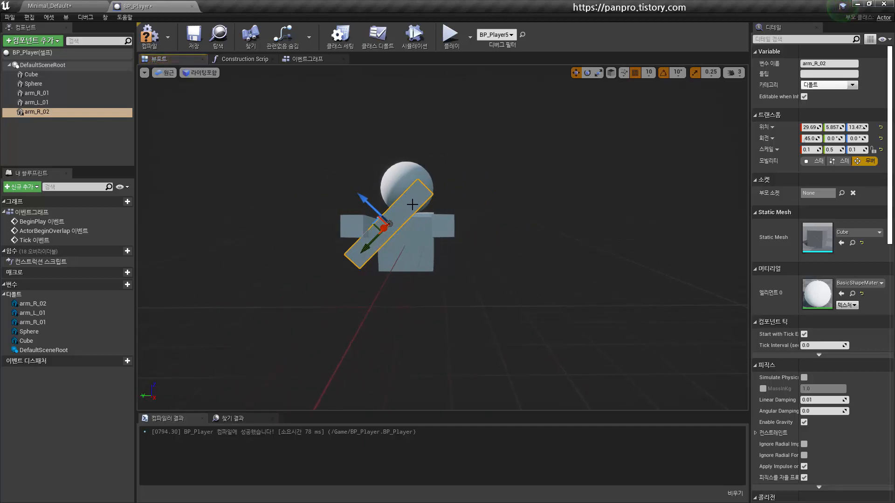
- Duplicate the arm_R_02 component and rename the copy as arm_L_02
key("ctrl+w")
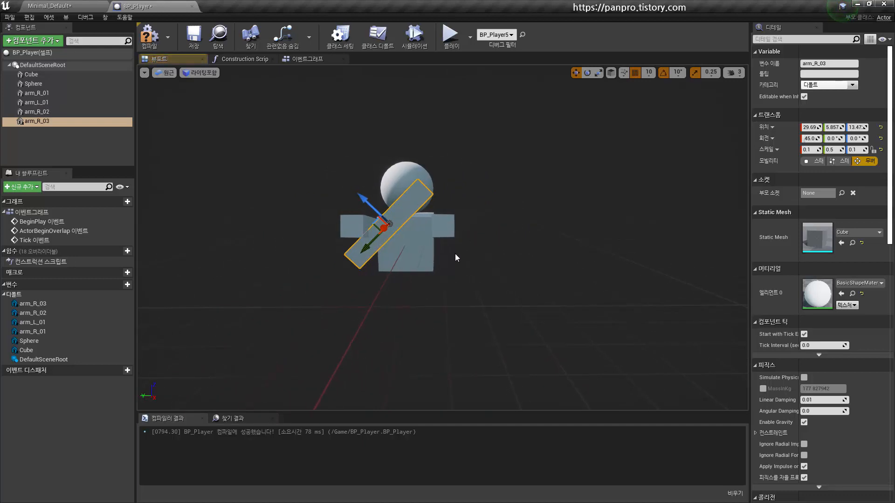
left_click(46, 121)
key("F2")
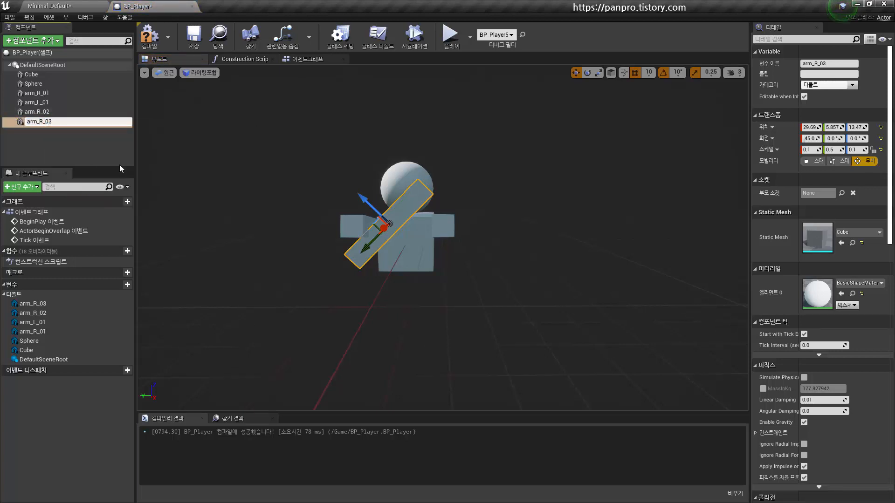
key("shift+Right")
type("L")
key("End")
key("BackSpace")
type("2")
key("Return")
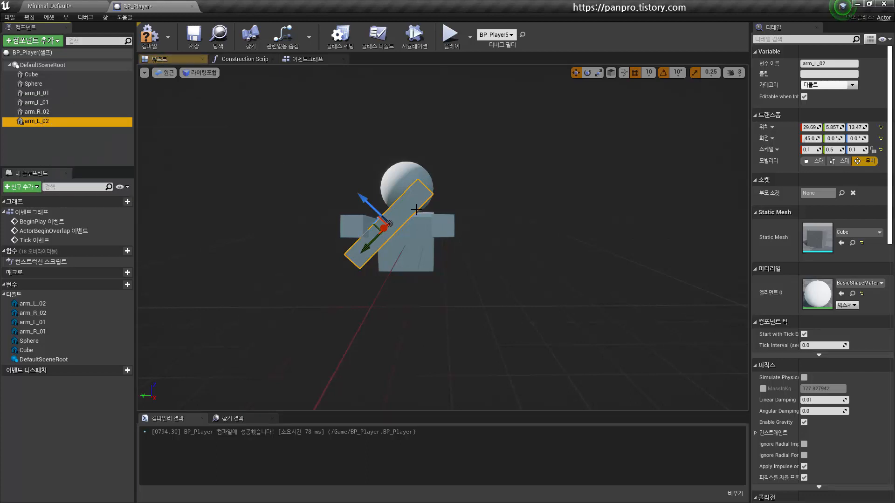
- Move arm_L_02 away from arm_R_02 and rotate it to the opposite diagonal with an X rotation of about 136 degrees
left_click_drag(366, 200, 412, 206)
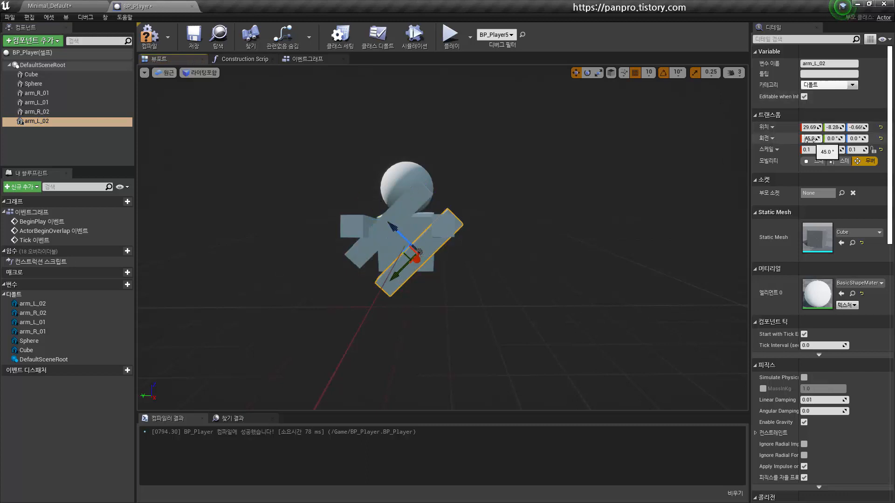
mouse_move(810, 139)
left_mouse_down()
mouse_move(789, 139)
mouse_move(848, 139)
mouse_move(810, 138)
left_mouse_up()
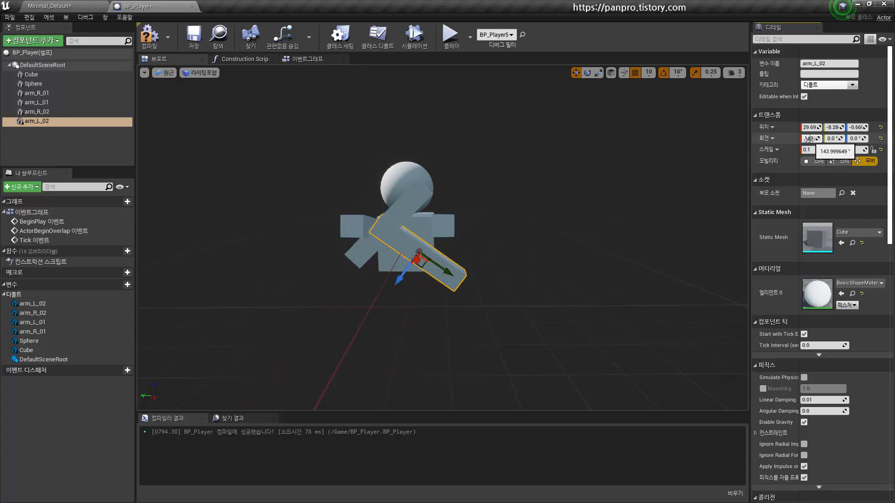
left_click_drag(810, 138, 812, 139)
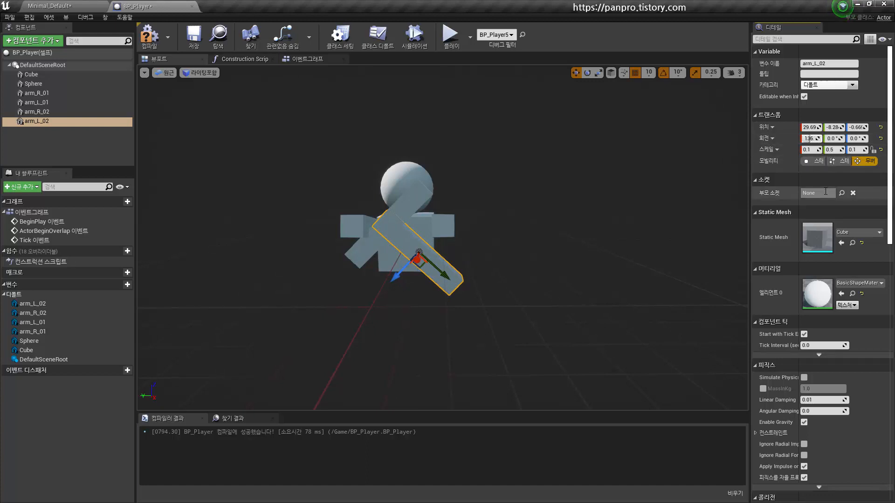
- Position arm_L_02 so it crosses arm_R_02 in front of the chest, at about Y -0.6 and Z 20.3
left_click_drag(441, 272, 431, 263)
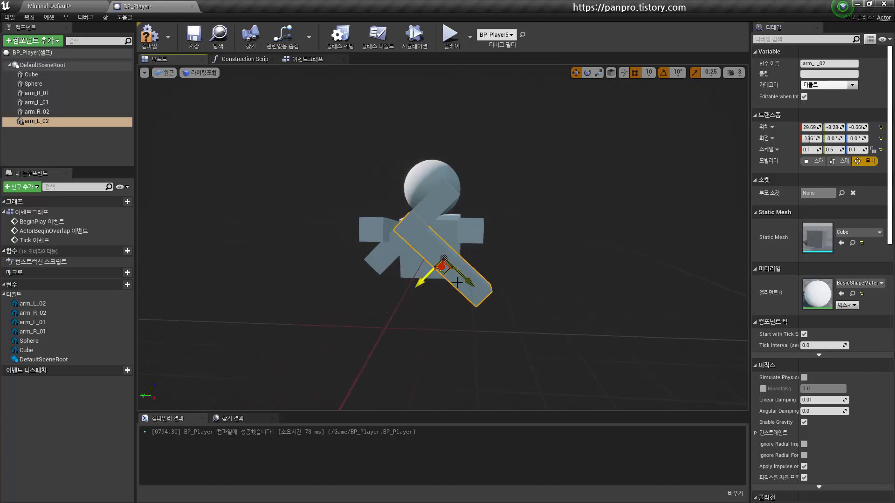
left_click_drag(472, 285, 463, 264)
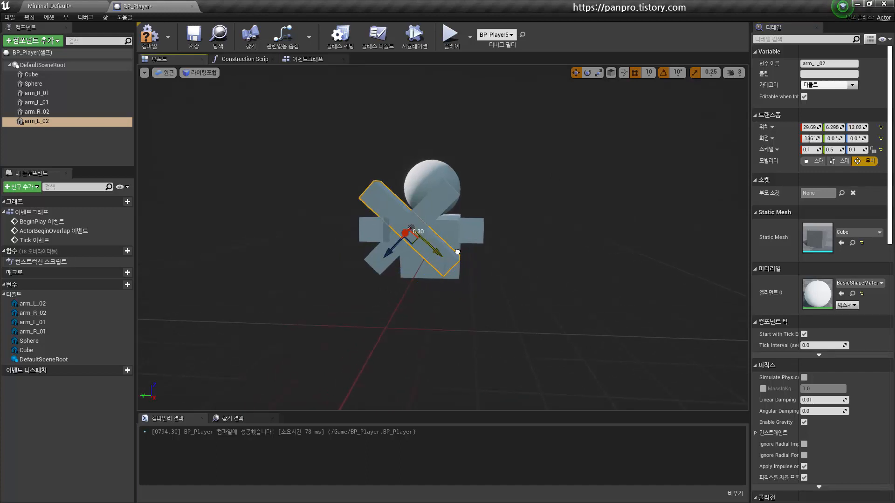
left_click_drag(415, 263, 425, 257)
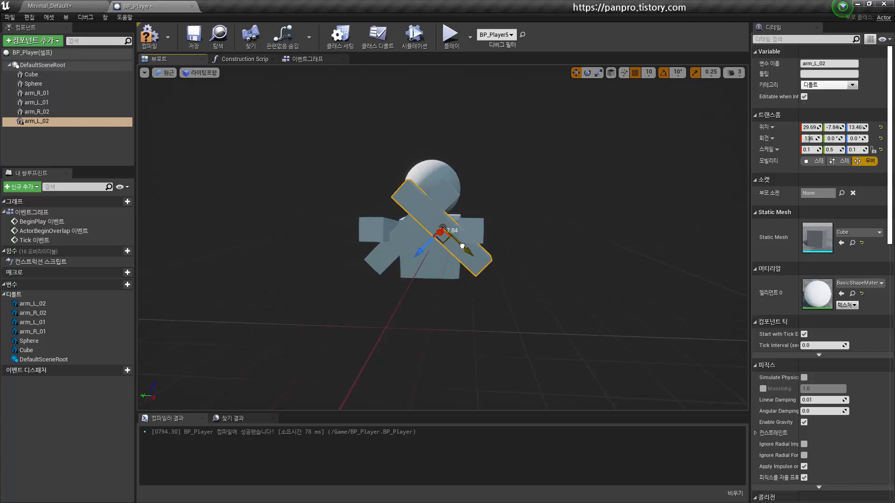
mouse_move(455, 276)
right_mouse_down()
mouse_move(474, 272)
mouse_move(442, 273)
mouse_move(474, 278)
mouse_move(442, 280)
mouse_move(478, 279)
mouse_move(453, 280)
right_mouse_up()
key("w")
key("a")
key("e")
key("s")
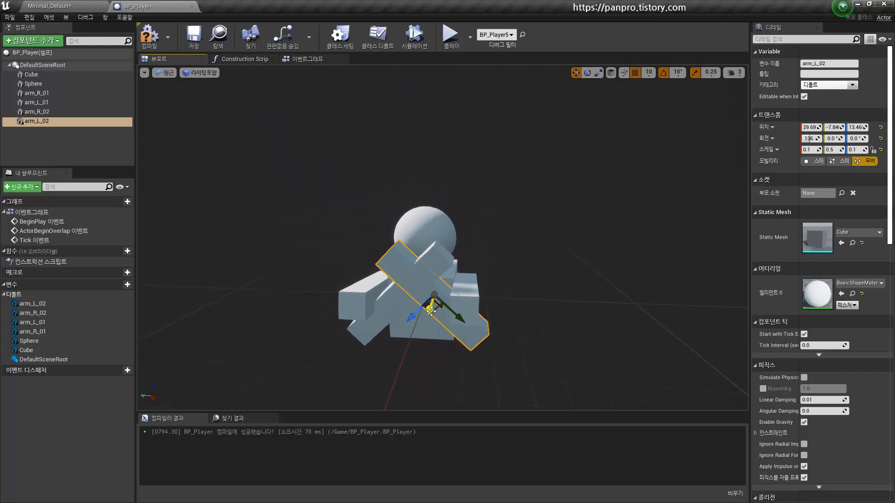
left_click_drag(455, 313, 449, 308)
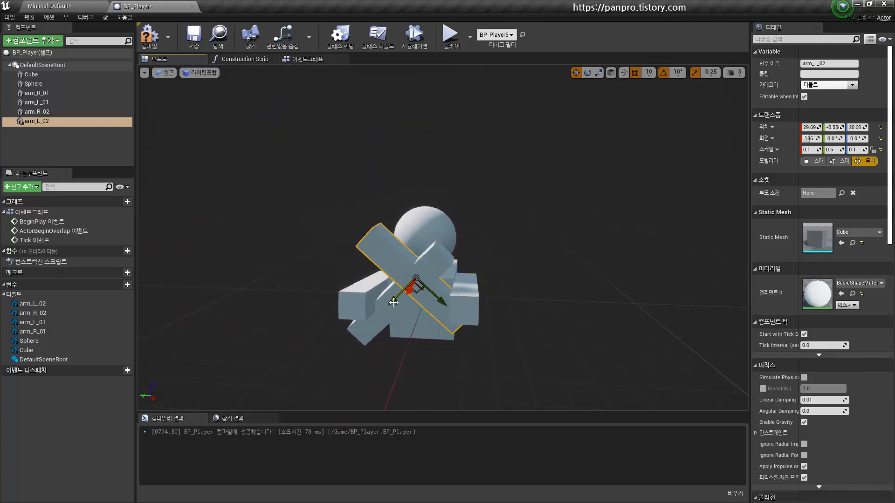
- Move arm_R_02 up and inward to about Y -1.2 and Z 20.5 to form an even X with arm_L_02
left_click(377, 322)
left_click_drag(378, 318, 387, 309)
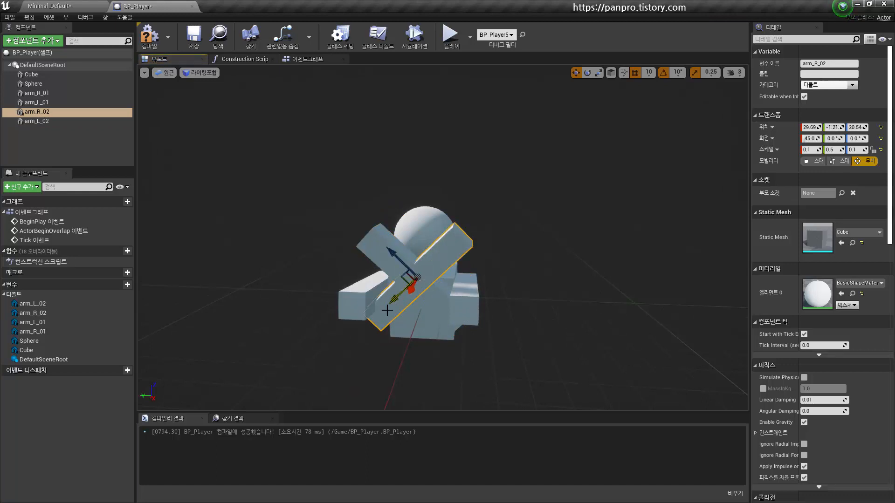
- Inspect the alignment of the crossed forearms from several angles around the figure
key("s")
right_click_drag(482, 339, 468, 293)
key("q")
key("d")
key("e")
key("w")
key("q")
key("d")
key("a")
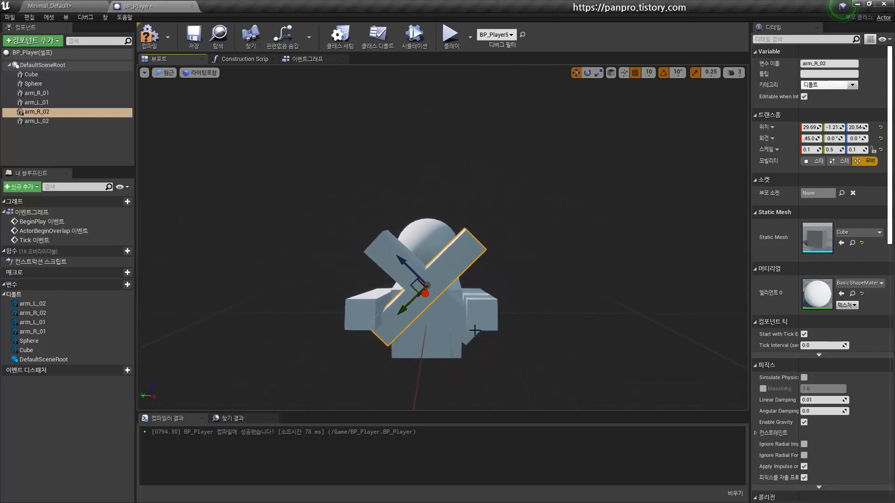
right_click_drag(513, 307, 420, 329)
key("d")
key("d")
key("s")
key("w")
key("a")
key("d")
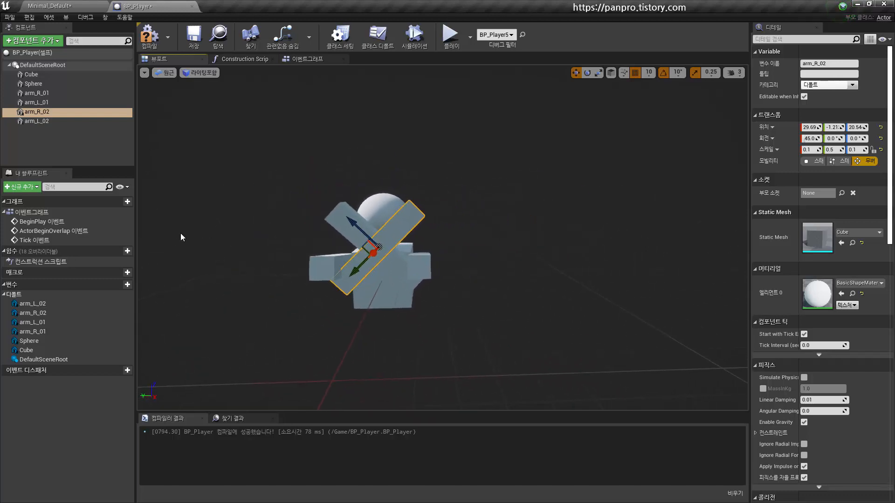
- Duplicate the arm_R_02 component
left_click(38, 121)
left_click(46, 111)
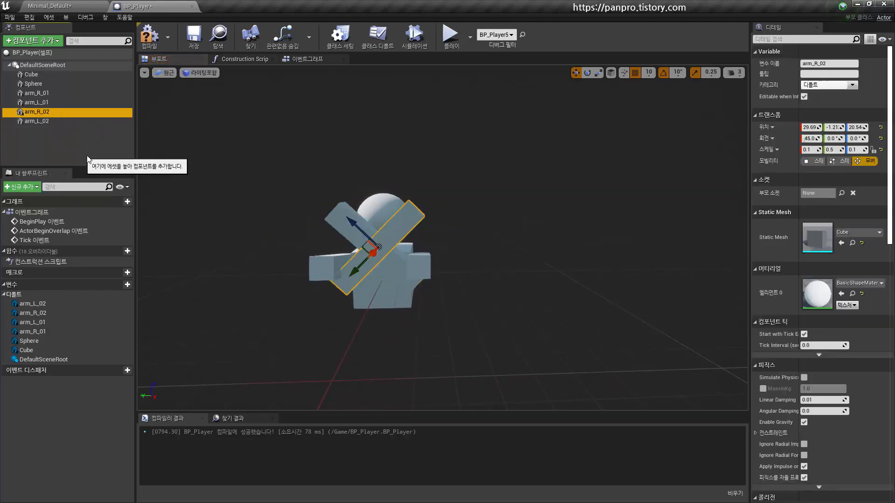
key("ctrl+w")
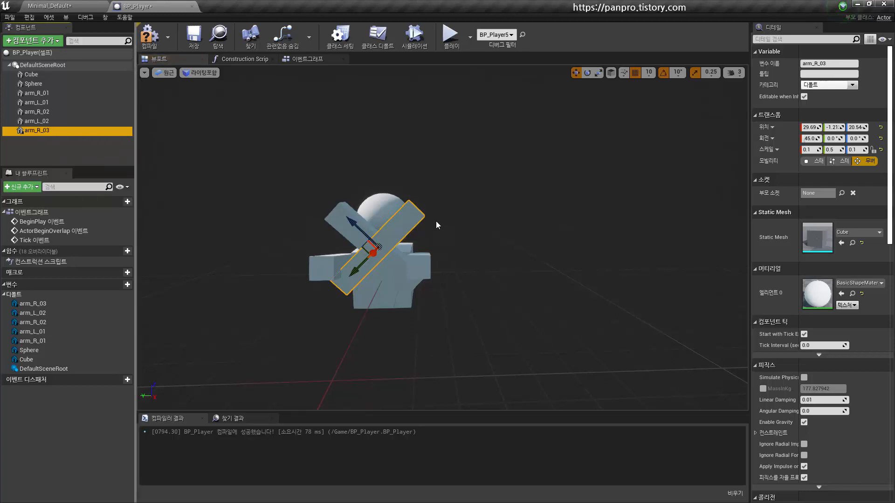
- Move arm_R_03 back along the X axis, behind the crossed forearms, to about X -0.3
right_click_drag(437, 225, 495, 144)
key("s")
key("w")
key("a")
key("d")
key("a")
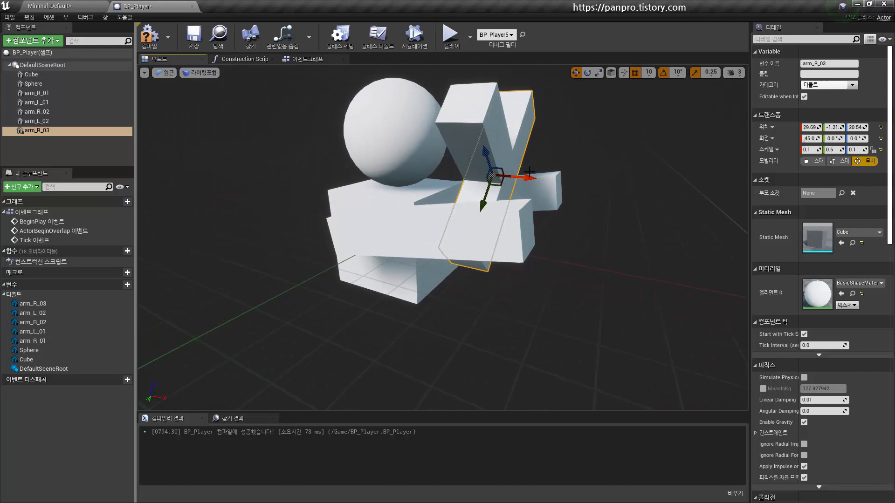
left_click_drag(524, 176, 432, 176)
right_click_drag(432, 175, 336, 163)
key("d")
right_click_drag(665, 153, 646, 148)
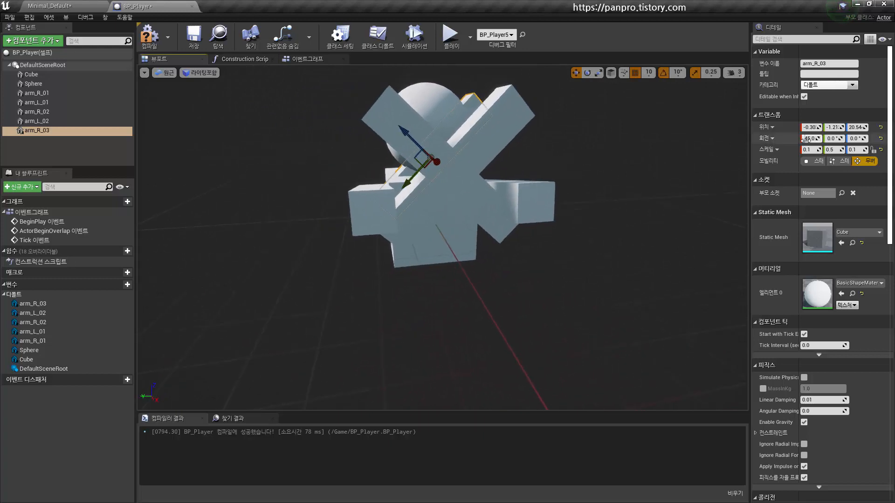
- Rotate arm_R_03 to about 305° around X and move it outward to about Y 20.8 and Z 16.9
left_click_drag(812, 139, 800, 139)
left_click_drag(816, 139, 810, 139)
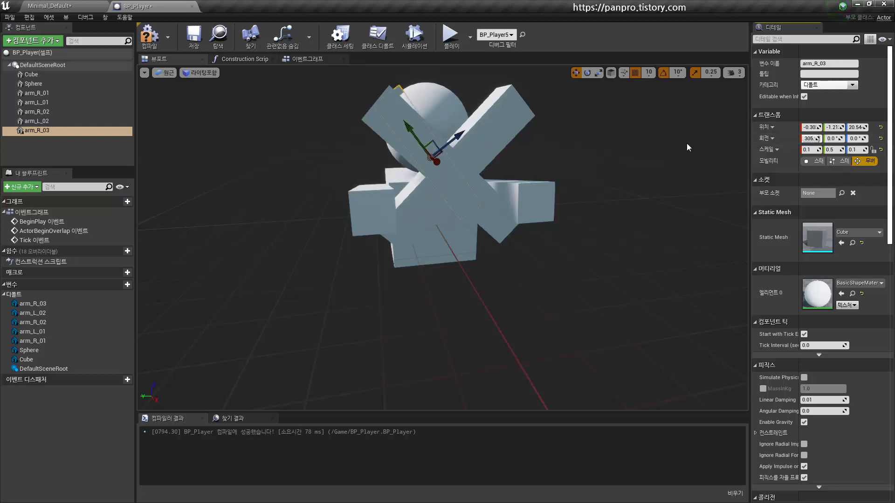
right_click_drag(724, 143, 674, 142)
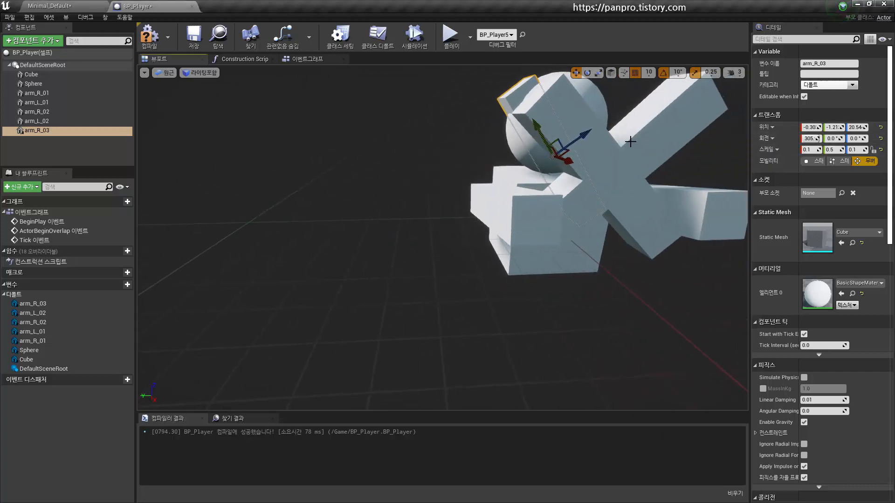
left_click_drag(573, 144, 473, 152)
right_click_drag(499, 156, 559, 157)
key("a")
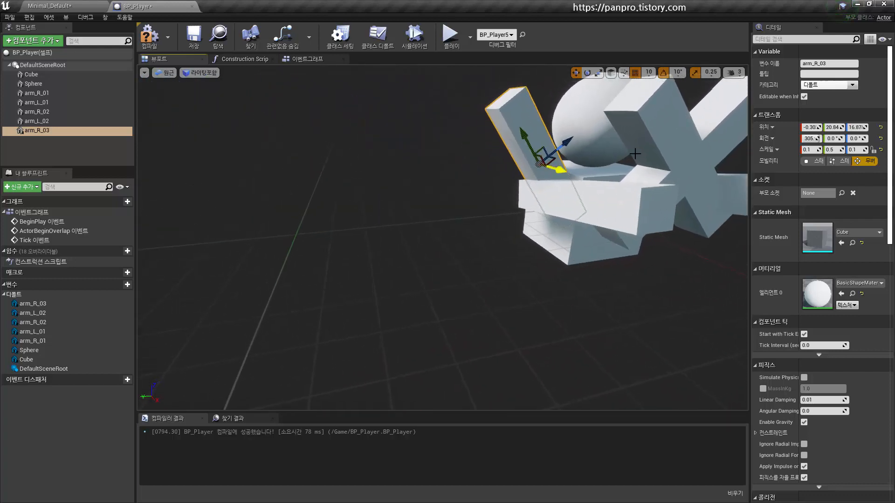
- Try other X rotations for arm_R_03, bringing it nearly upright at about 273°
left_click(810, 139)
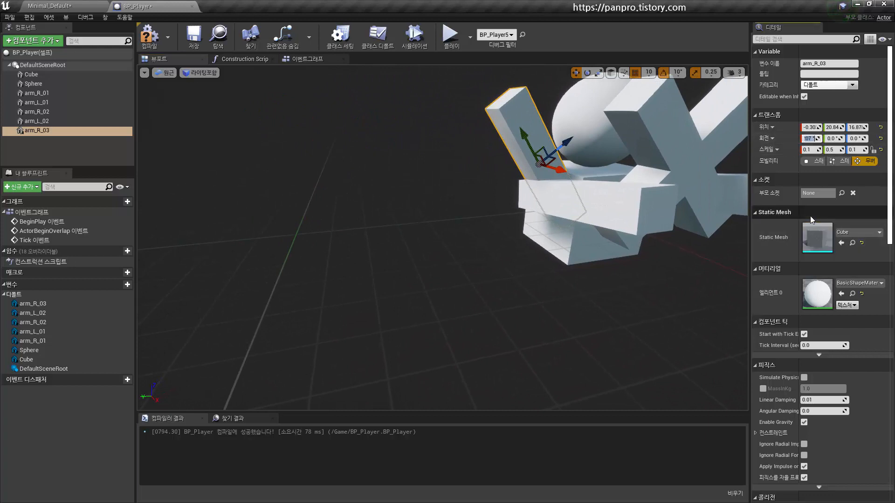
key("a")
right_click_drag(631, 229, 519, 198)
key("d")
left_click(809, 139)
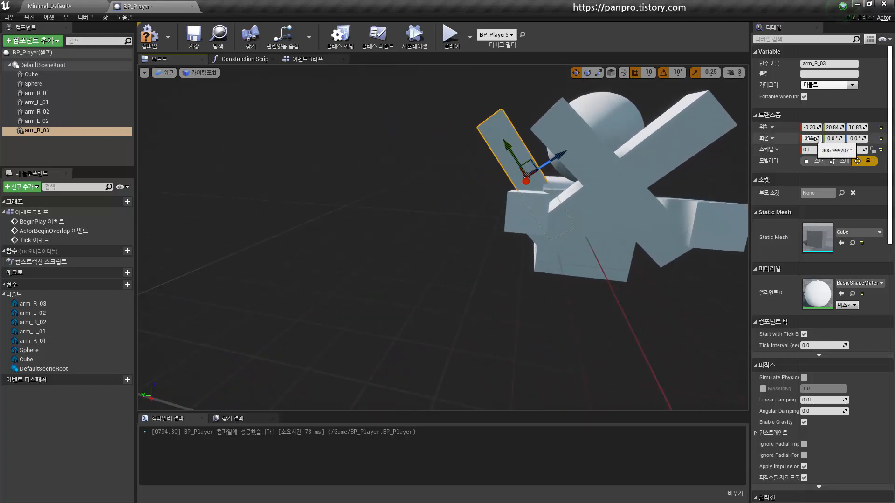
type("250")
key("Return")
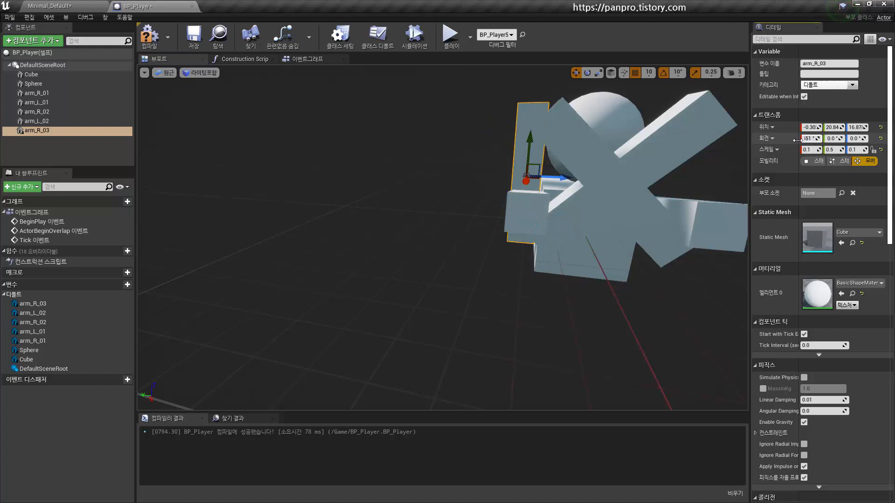
left_click_drag(818, 138, 822, 137)
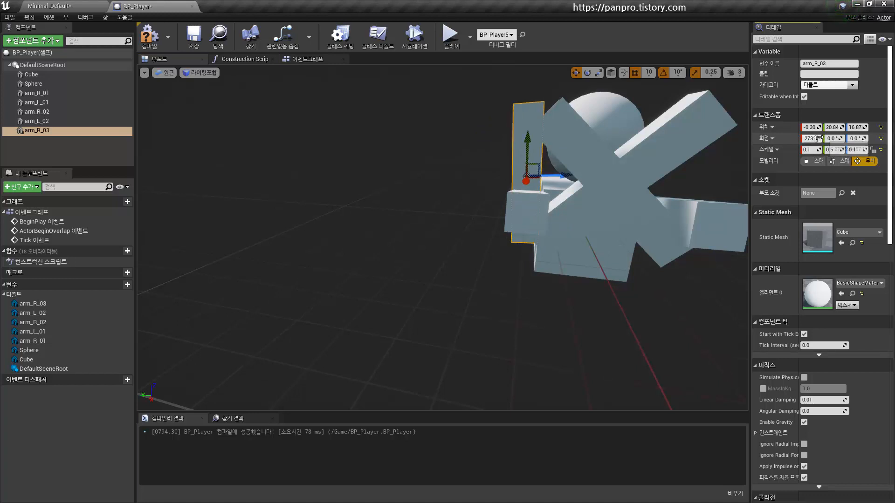
- Set the X rotation of arm_R_03 to 110° so that it leans slightly outward
left_click(817, 138)
type("100")
key("Return")
type("110")
key("Return")
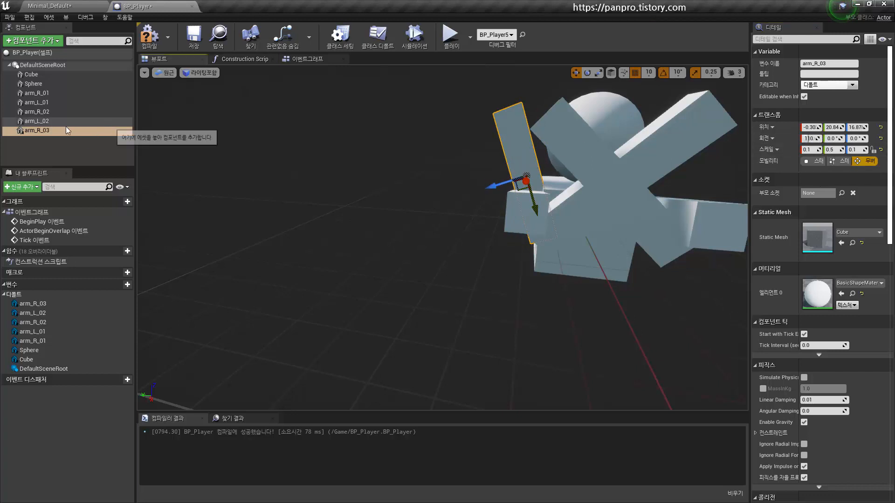
- Duplicate the arm_R_03 component and rename the copy arm_L_03
key("ctrl+w")
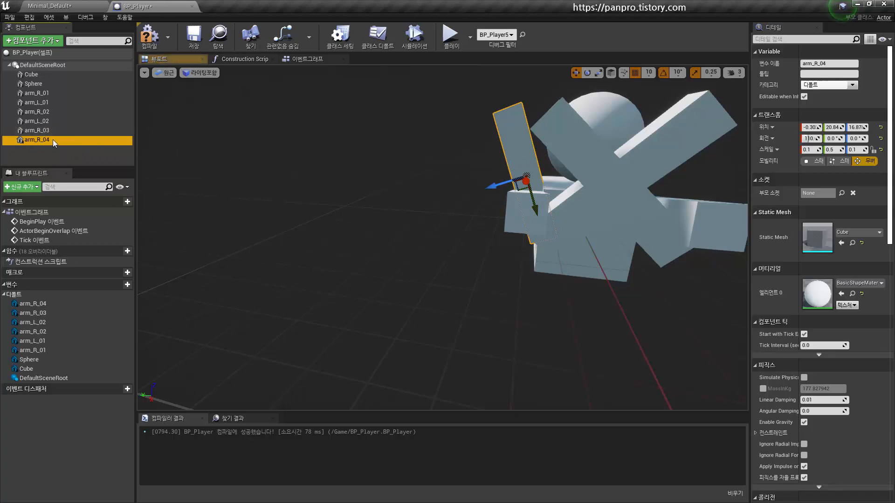
left_click(41, 140)
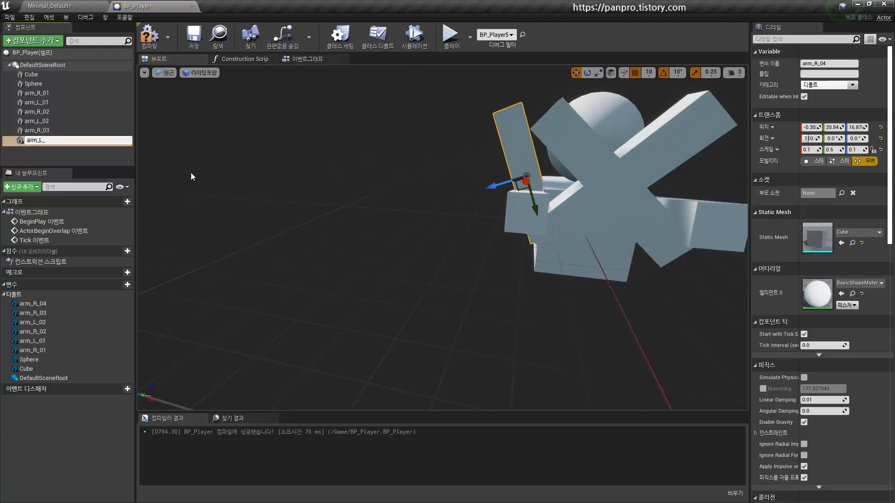
key("Return")
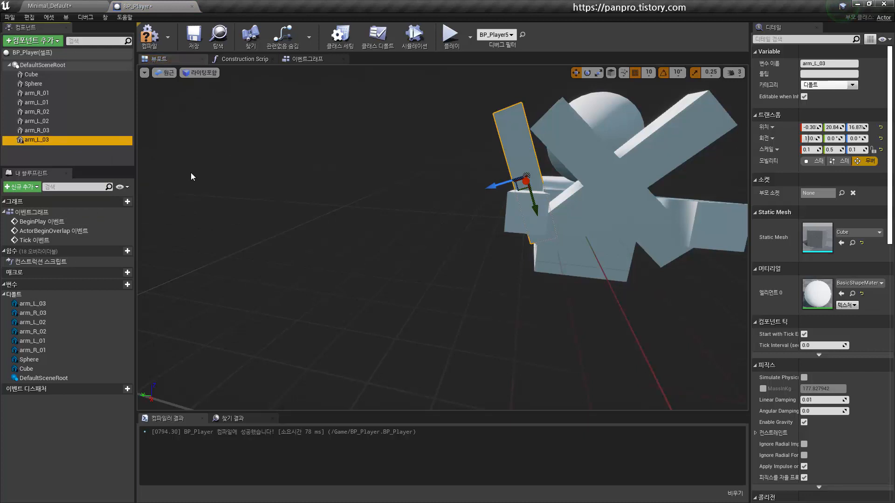
- Move arm_L_03 to the opposite side of the figure, at about Y -29.5 and Z 24.6
middle_click_drag(522, 180, 634, 181)
left_click_drag(387, 187, 519, 180)
left_click_drag(559, 156, 579, 186)
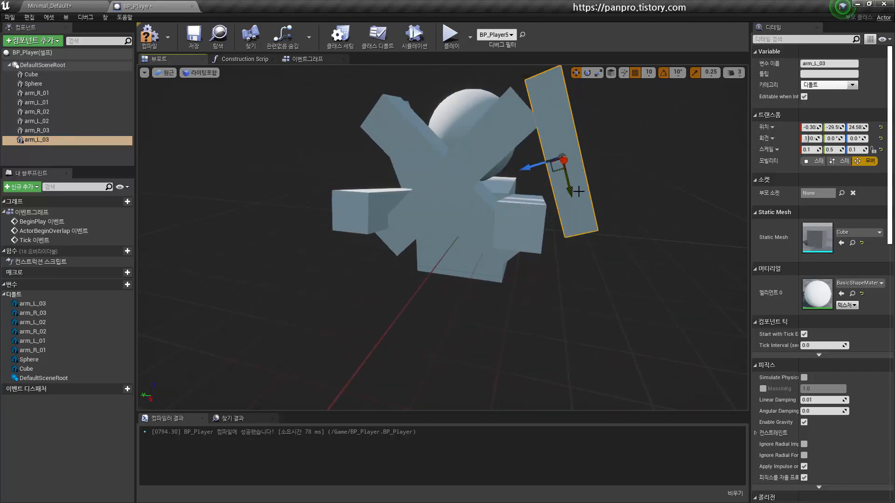
- Set the X rotation of arm_L_03 to 70° and move it inward to about Y -16.7 and Z 18.6
mouse_move(810, 138)
left_mouse_down()
mouse_move(792, 138)
mouse_move(810, 138)
left_mouse_up()
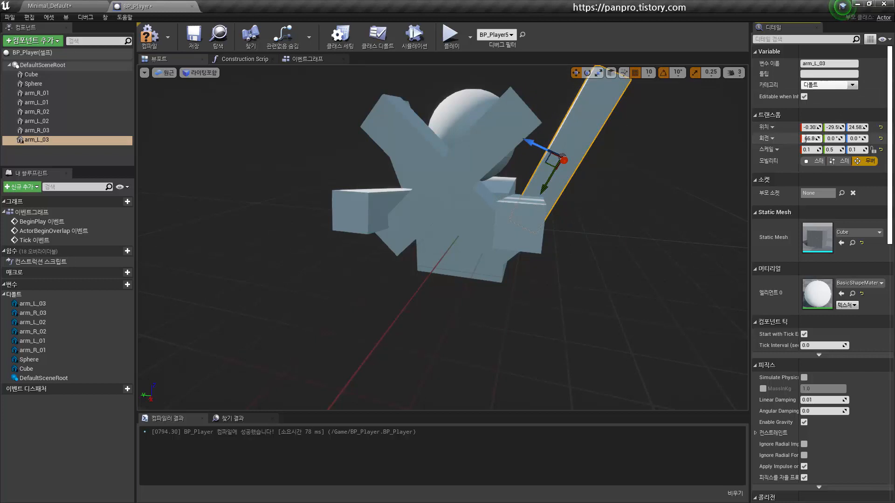
left_click(805, 139)
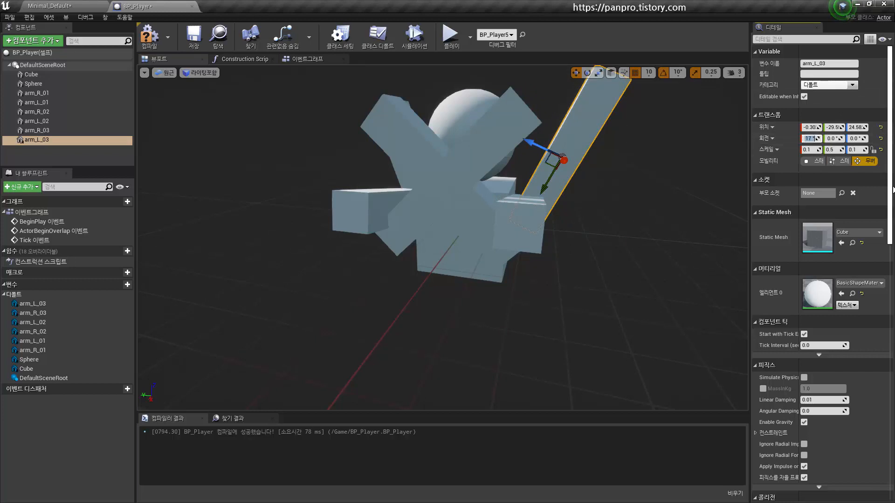
type("0")
key("Return")
mouse_move(617, 208)
right_mouse_down()
mouse_move(522, 208)
mouse_move(617, 208)
right_mouse_up()
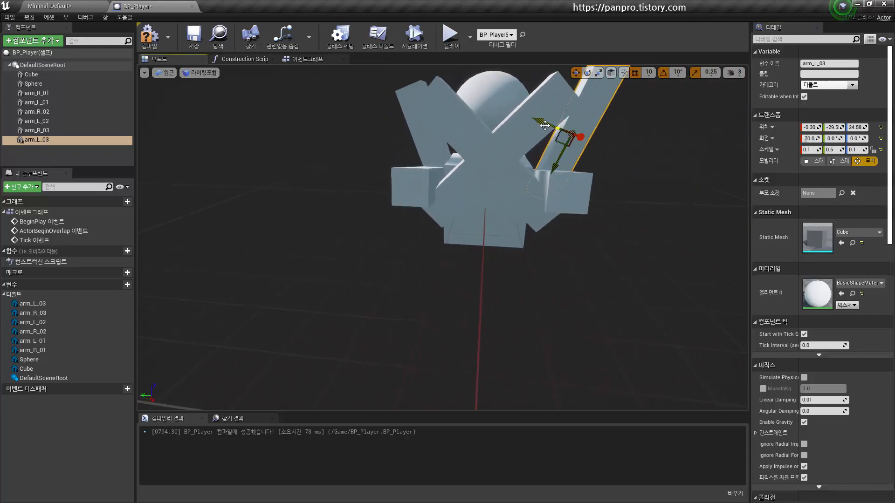
left_click_drag(545, 126, 533, 162)
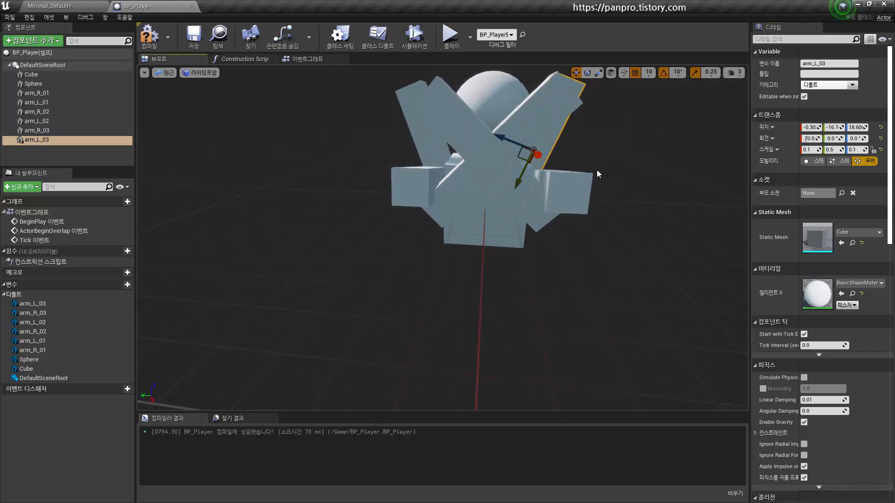
- Inspect the placement of the raised arms arm_R_03 and arm_L_03 from several angles around the figure
right_click_drag(597, 170, 606, 137)
key("w")
key("s")
key("d")
key("a")
key("w")
key("a")
key("w")
key("s")
- Compile the BP_Player blueprint and return to the Minimal_Default level to view the row of five figures from the front
left_click(150, 38)
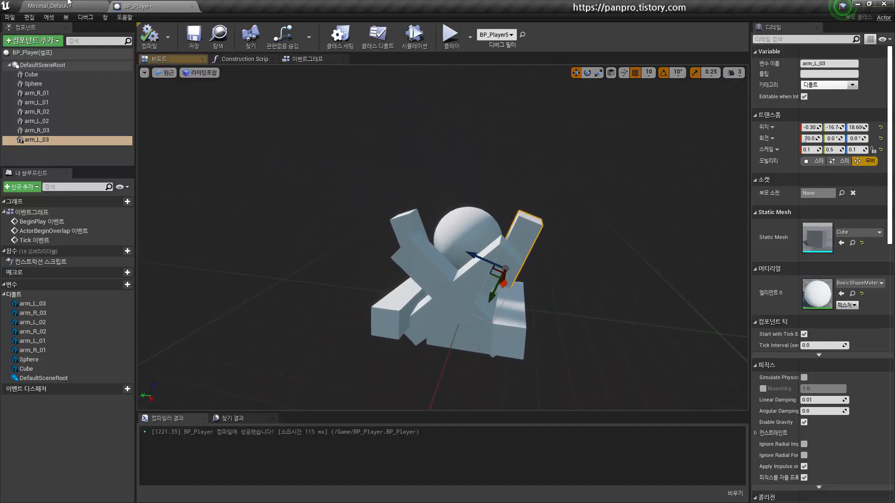
left_click(48, 6)
mouse_move(489, 285)
right_mouse_down()
mouse_move(511, 259)
mouse_move(298, 279)
mouse_move(487, 275)
mouse_move(429, 273)
mouse_move(401, 282)
mouse_move(488, 285)
right_mouse_up()
key("d")
key("a")
key("d")
key("a")
key("s")
key("a")
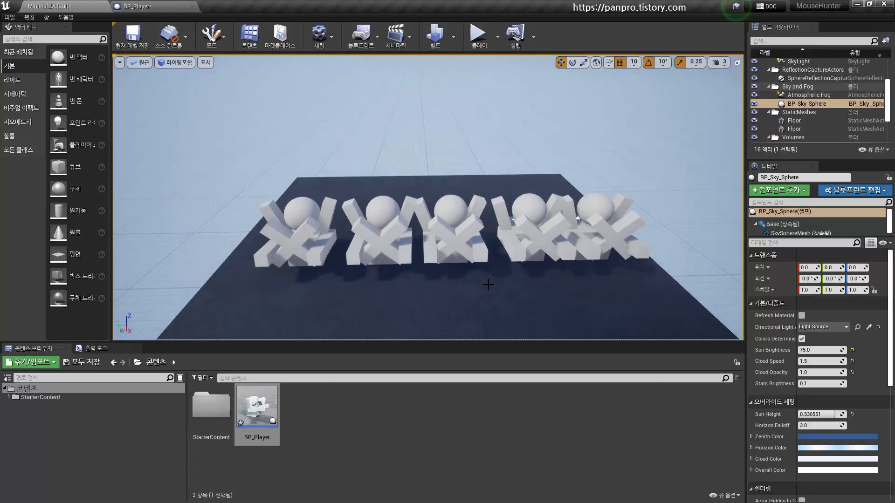
- Select the BP_Player2 figure in the level
left_click(389, 223)
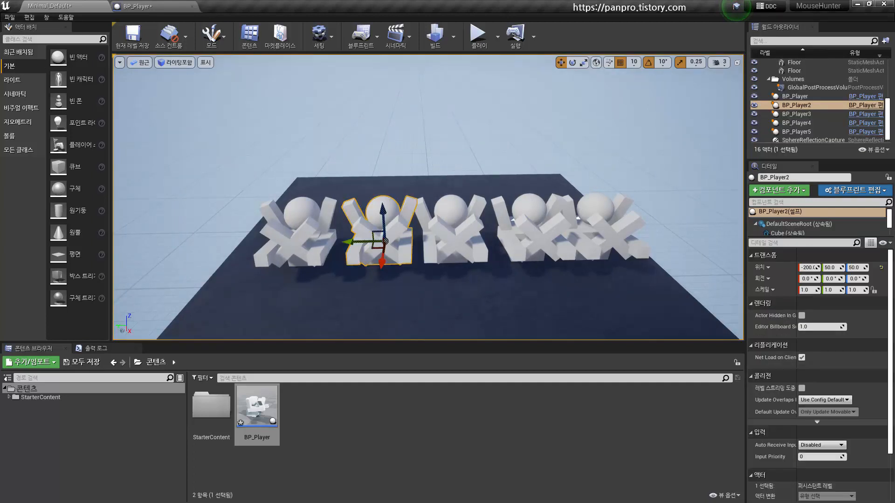